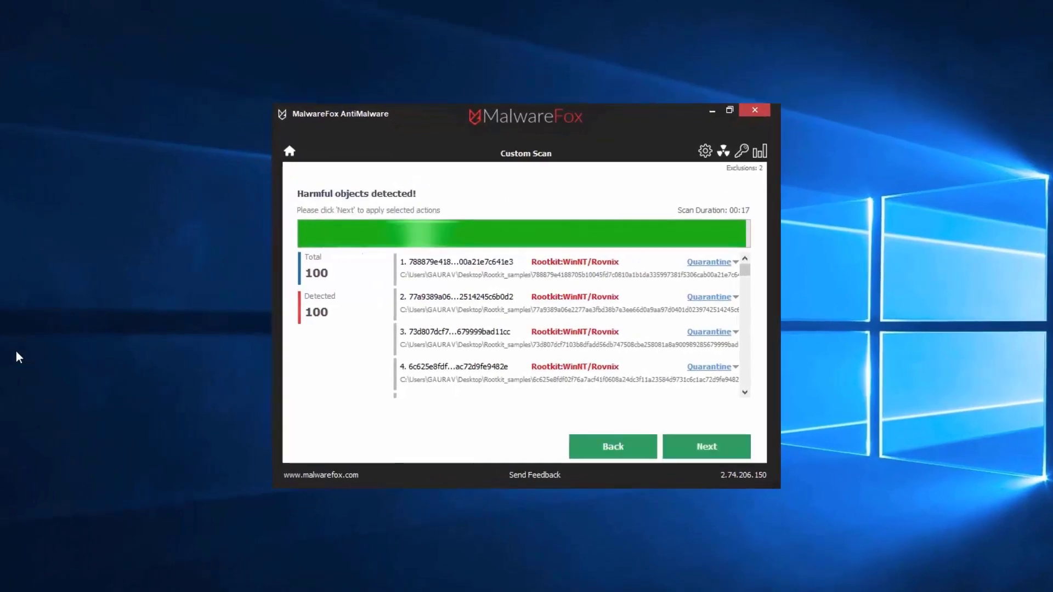
# Quarantine all 100 detected rootkit files, then close MalwareFox once the system reads Clean.
pyautogui.click(743, 387)
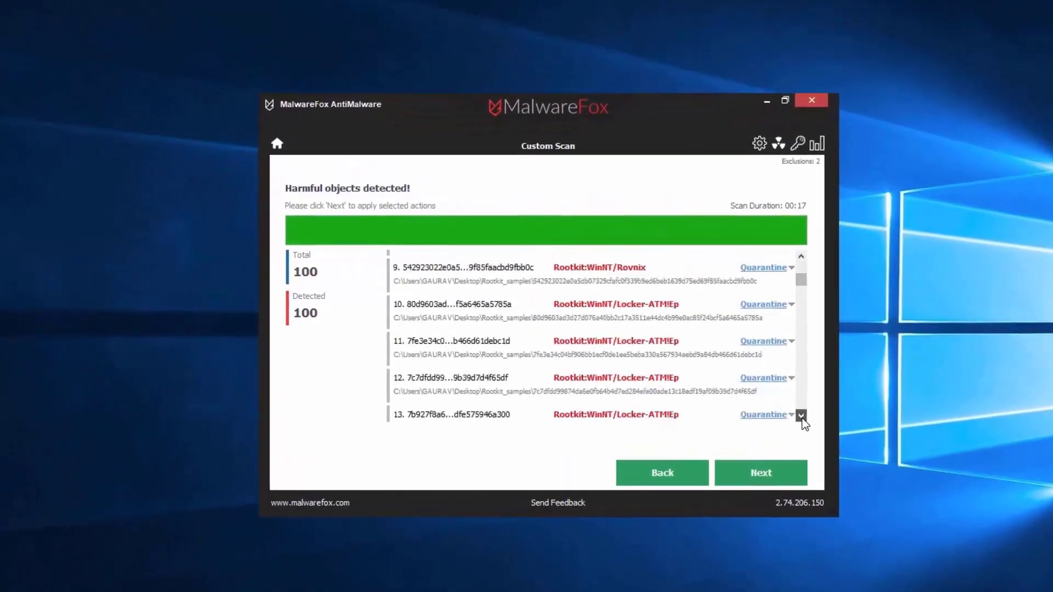
pyautogui.click(761, 473)
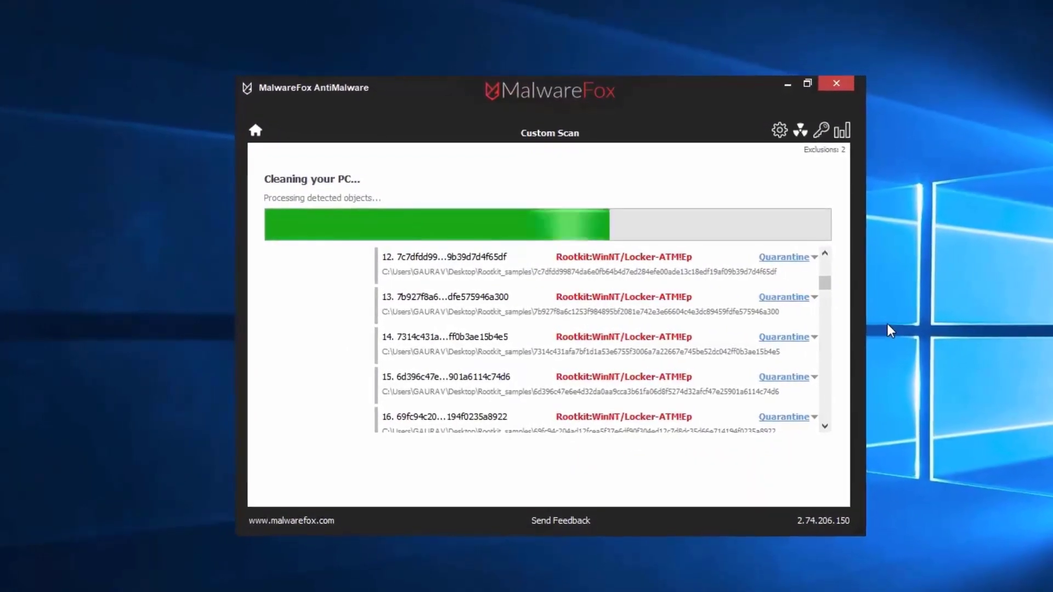
pyautogui.click(839, 497)
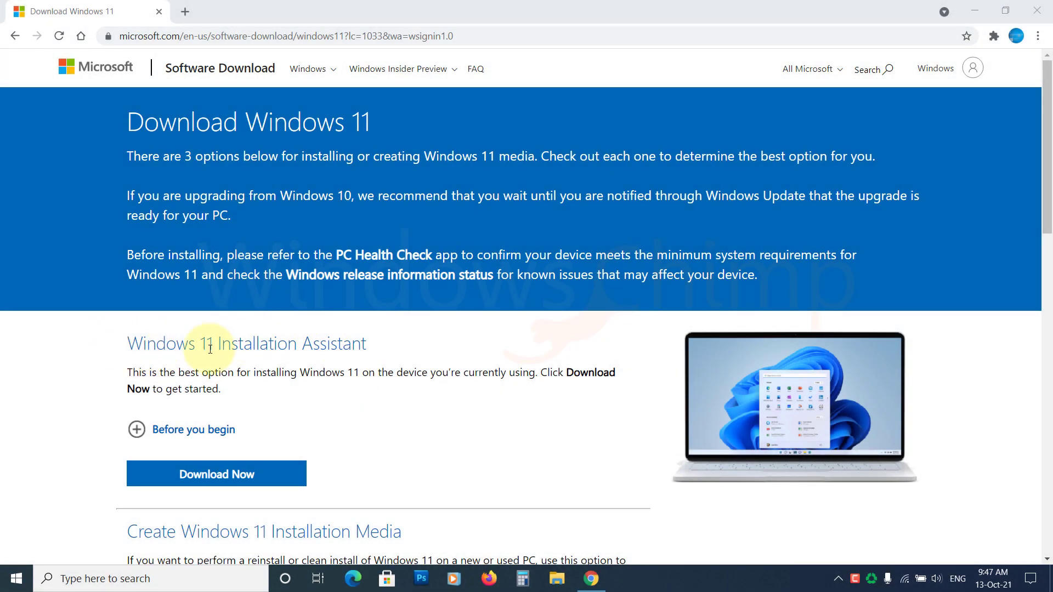
# Scroll the Download Windows 11 page to find the Create Windows 11 Installation Media section.
pyautogui.scroll(-4, 329, 422)
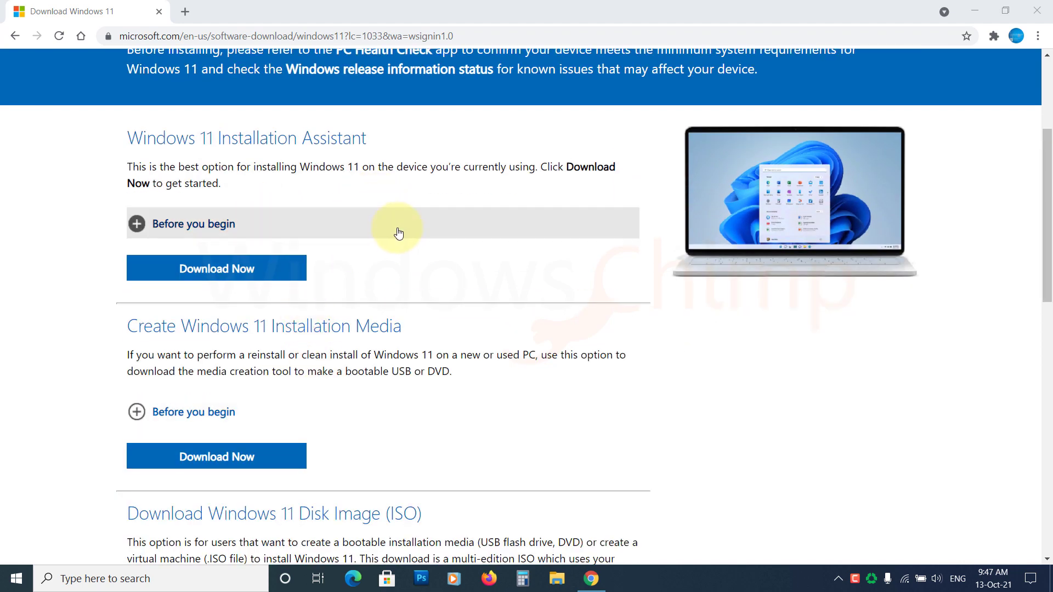
pyautogui.scroll(1, 240, 277)
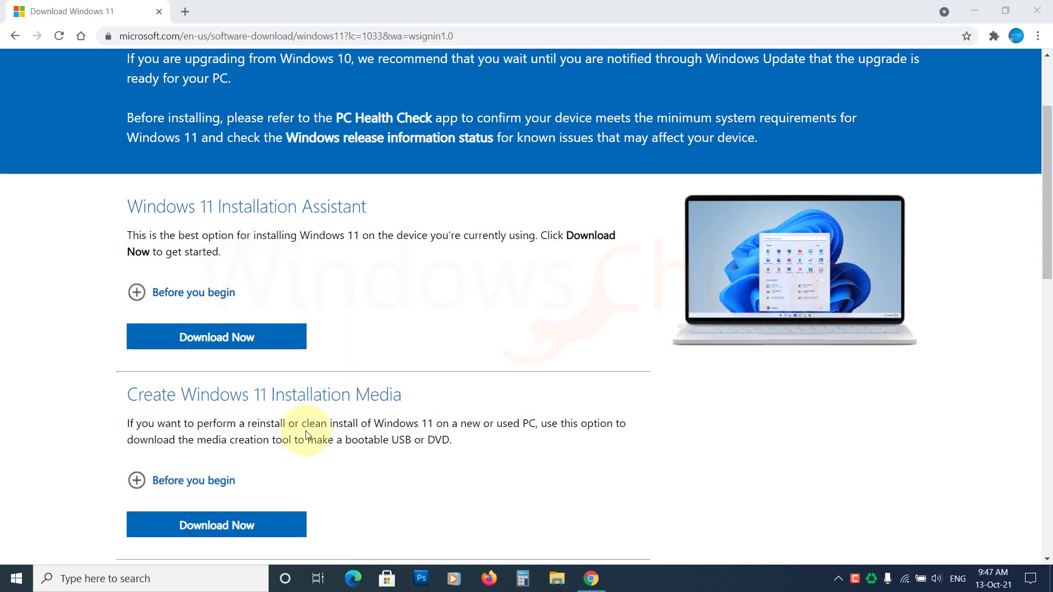
pyautogui.scroll(-3, 307, 435)
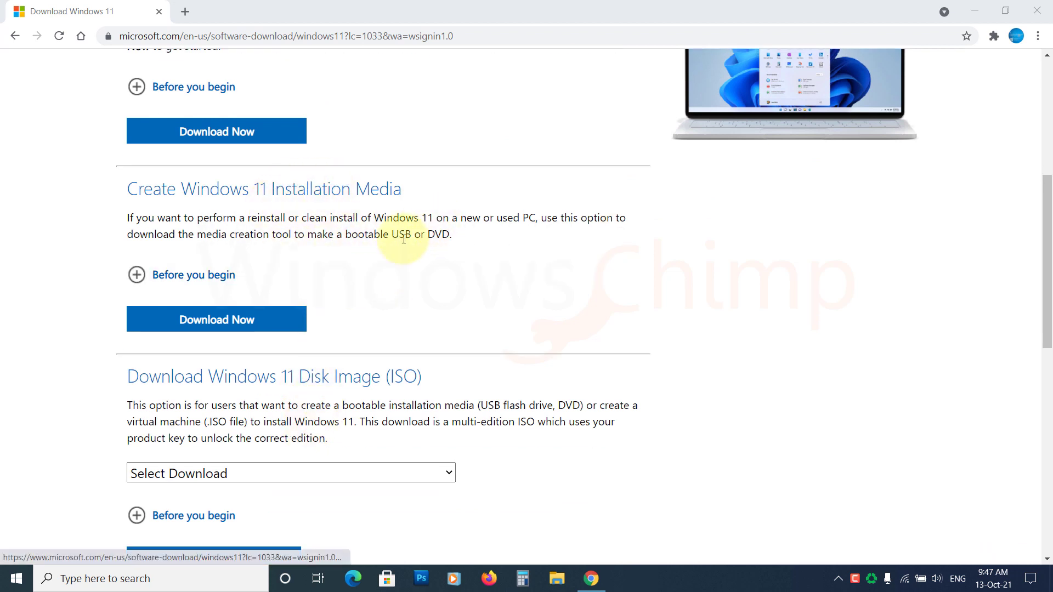
pyautogui.scroll(-2, 388, 298)
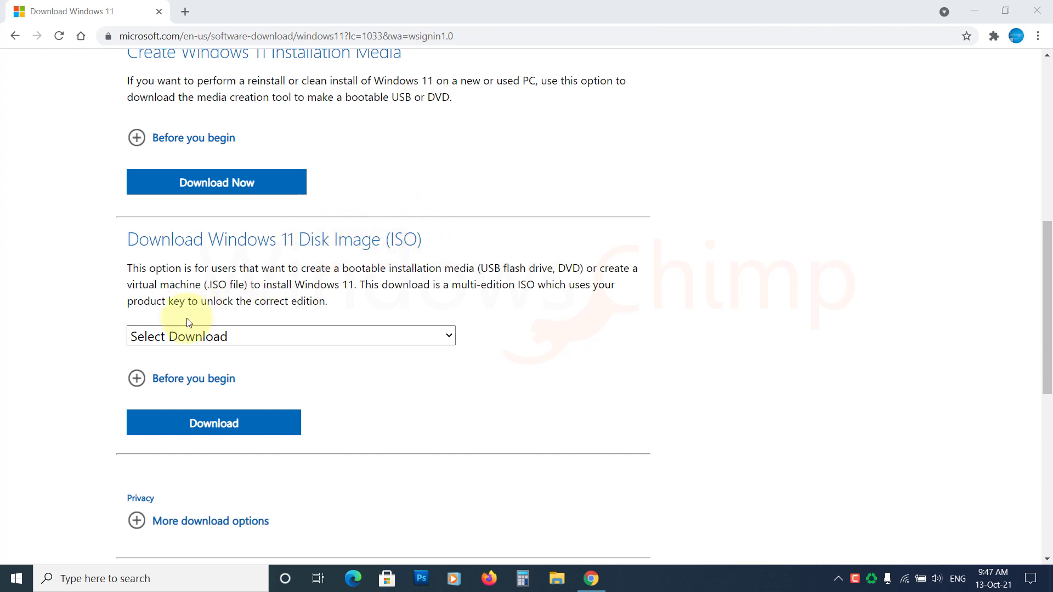
pyautogui.scroll(2, 329, 407)
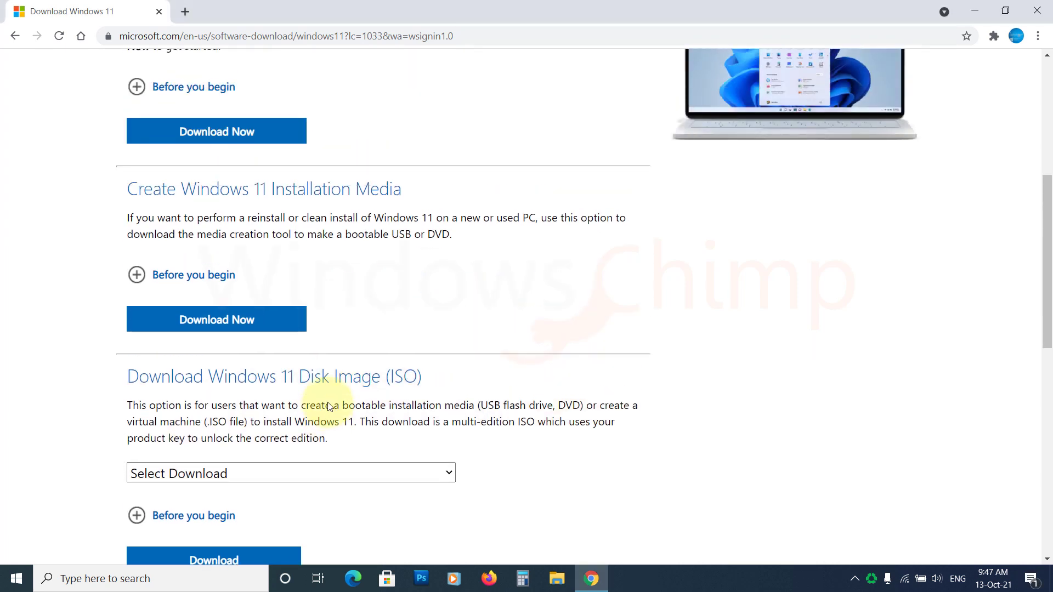
pyautogui.scroll(1, 329, 407)
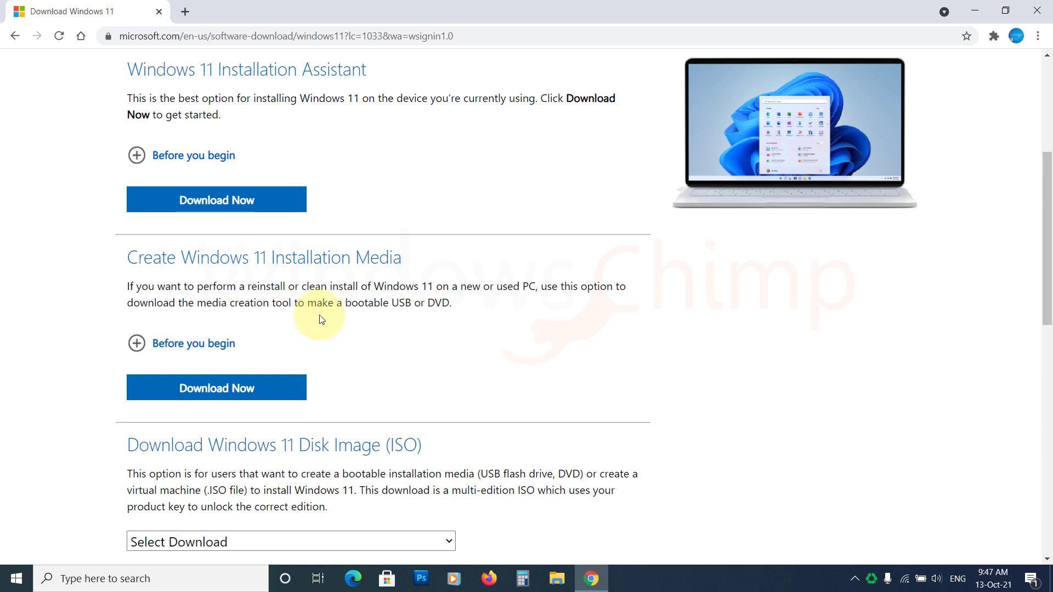
# Download and run the Windows 11 media creation tool, allow it admin rights, and accept the licence.
pyautogui.click(234, 388)
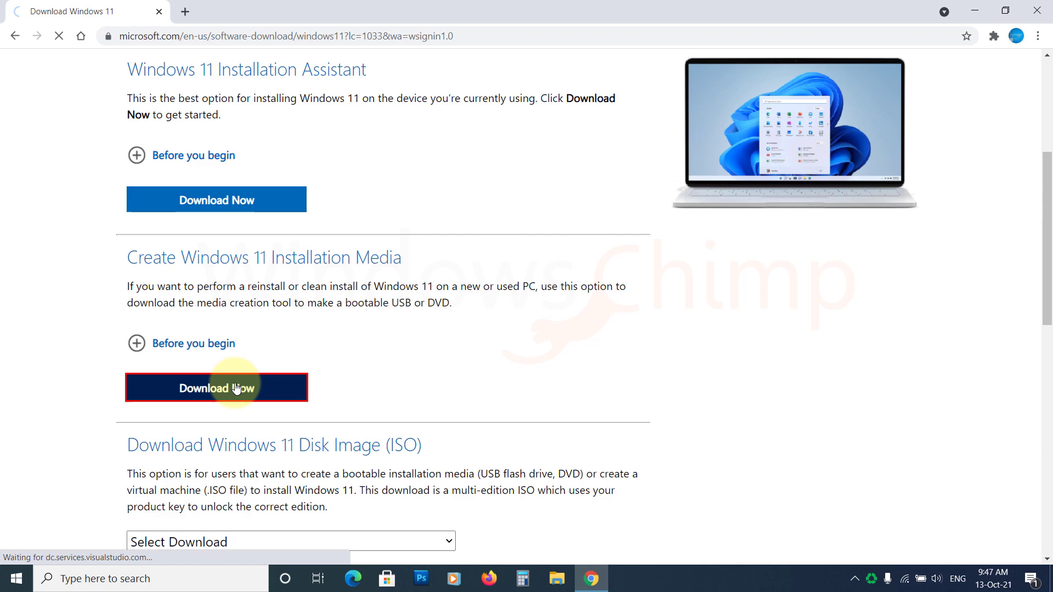
pyautogui.click(94, 551)
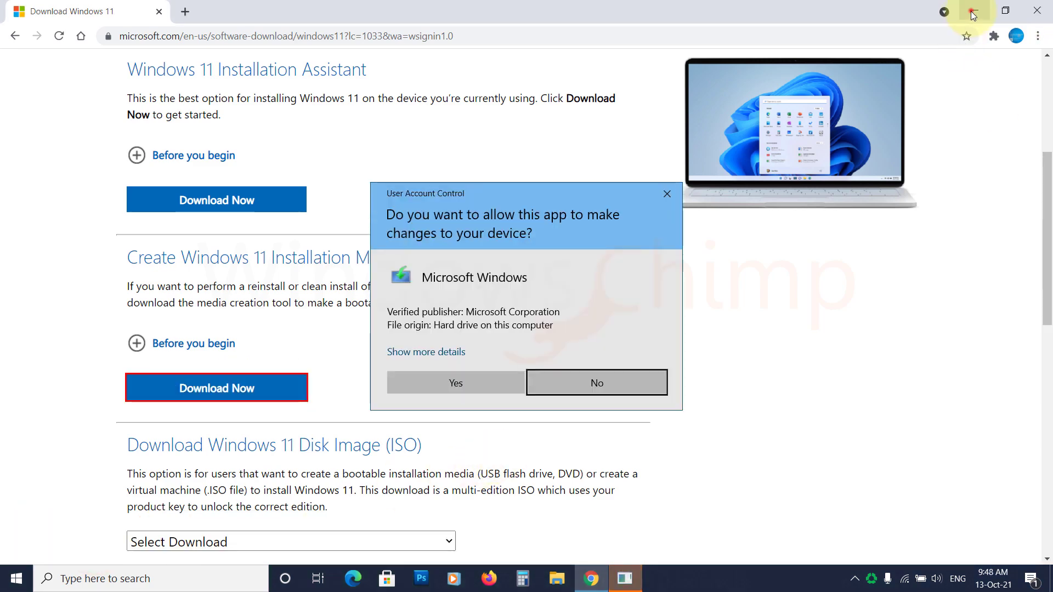
pyautogui.click(972, 11)
pyautogui.click(464, 384)
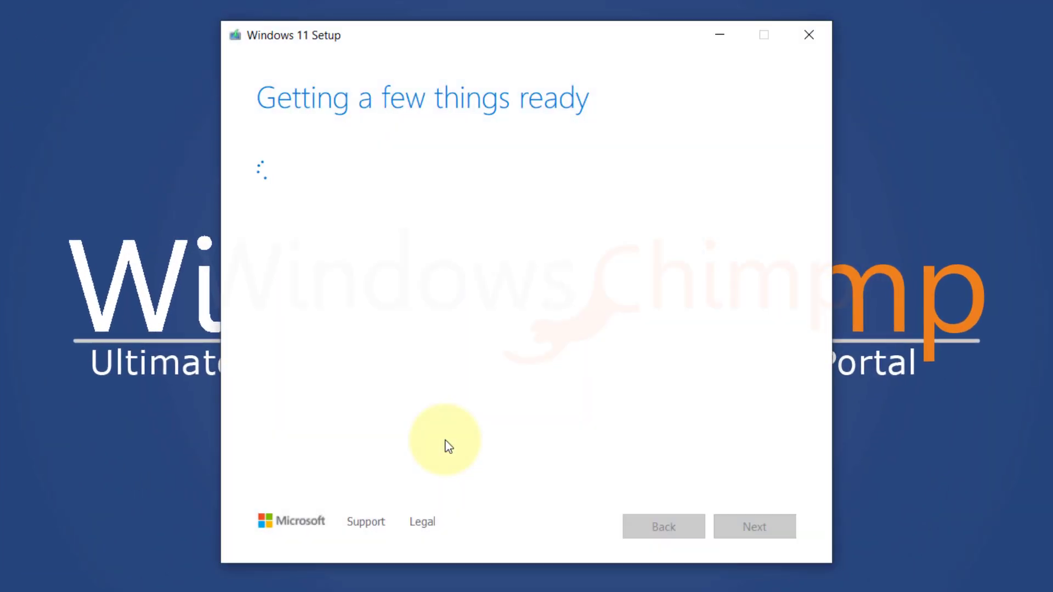
pyautogui.scroll(-20, 469, 417)
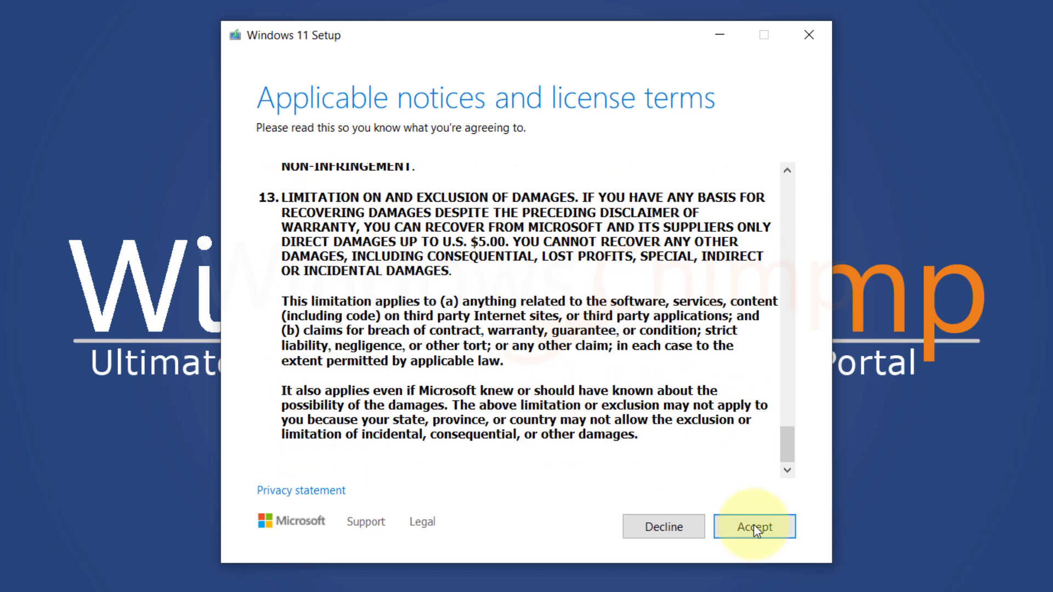
pyautogui.click(754, 526)
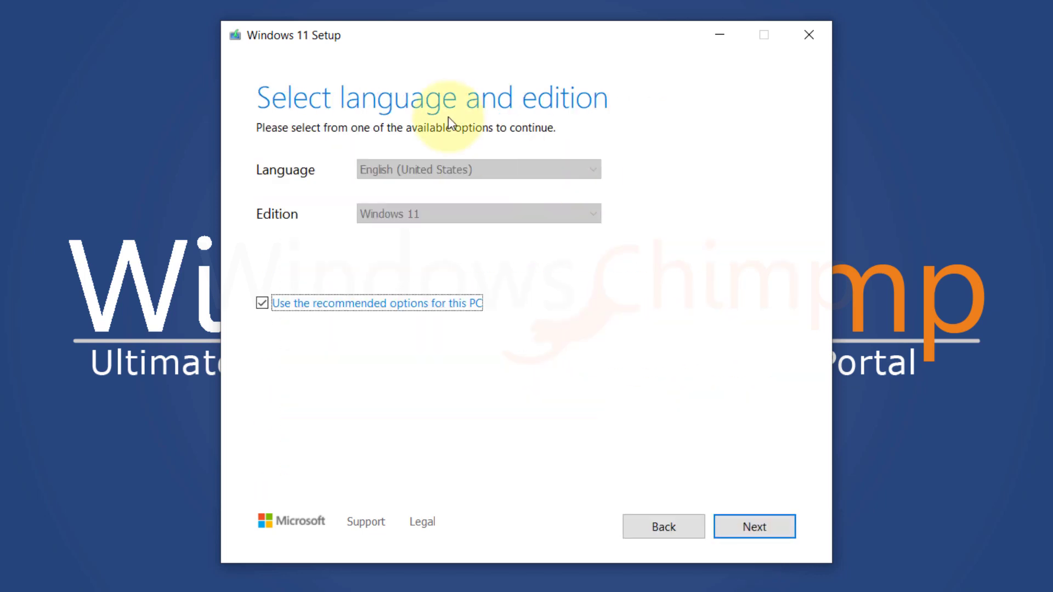
# Use English (United States) and Windows 11 instead of recommended options, writing to USB drive ESD-USB (H:).
pyautogui.click(263, 303)
pyautogui.click(442, 215)
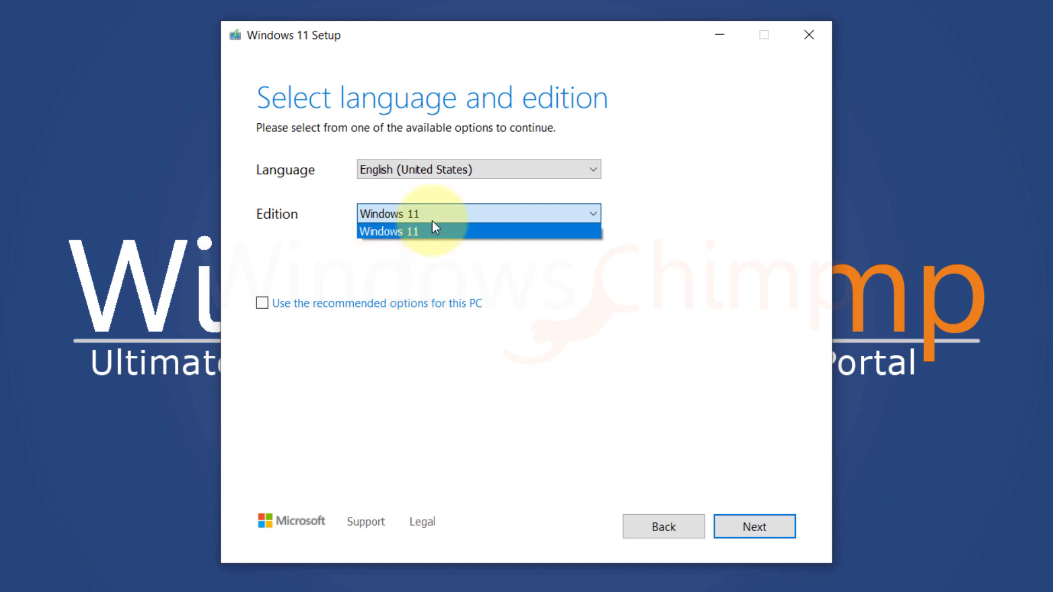
pyautogui.click(521, 317)
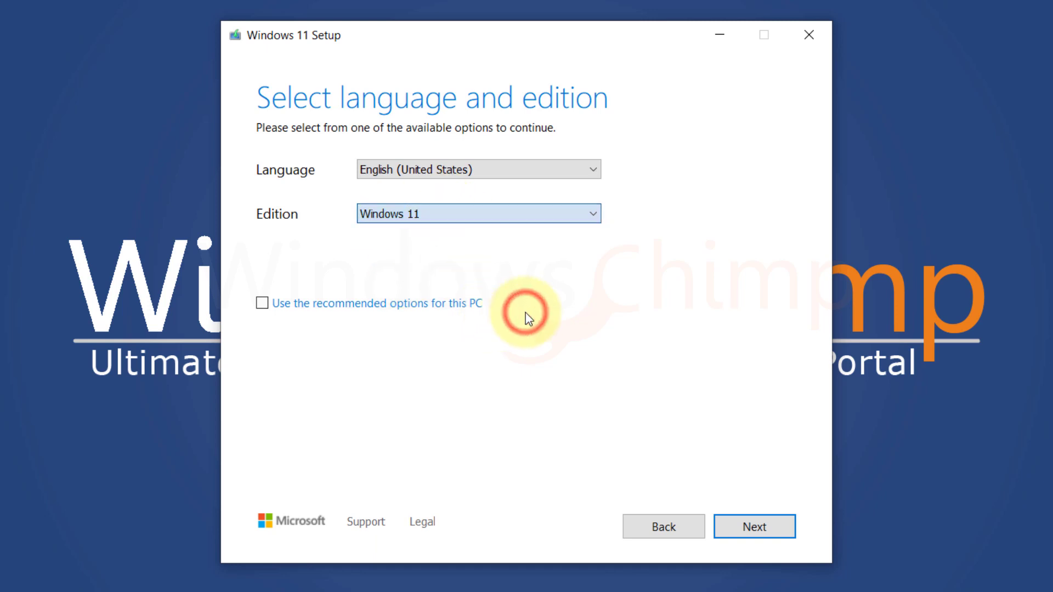
pyautogui.click(760, 530)
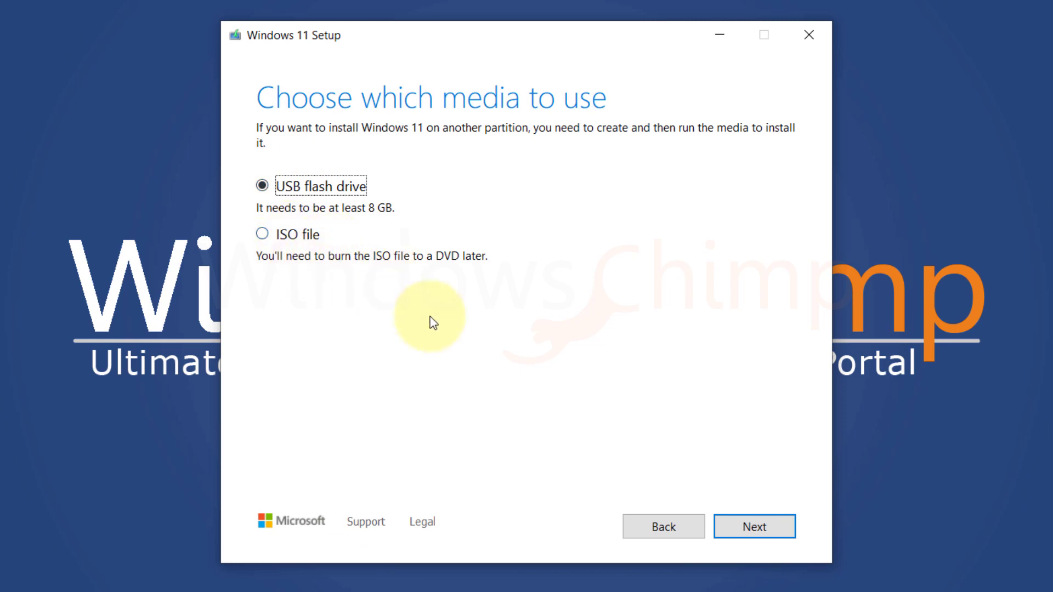
pyautogui.click(752, 530)
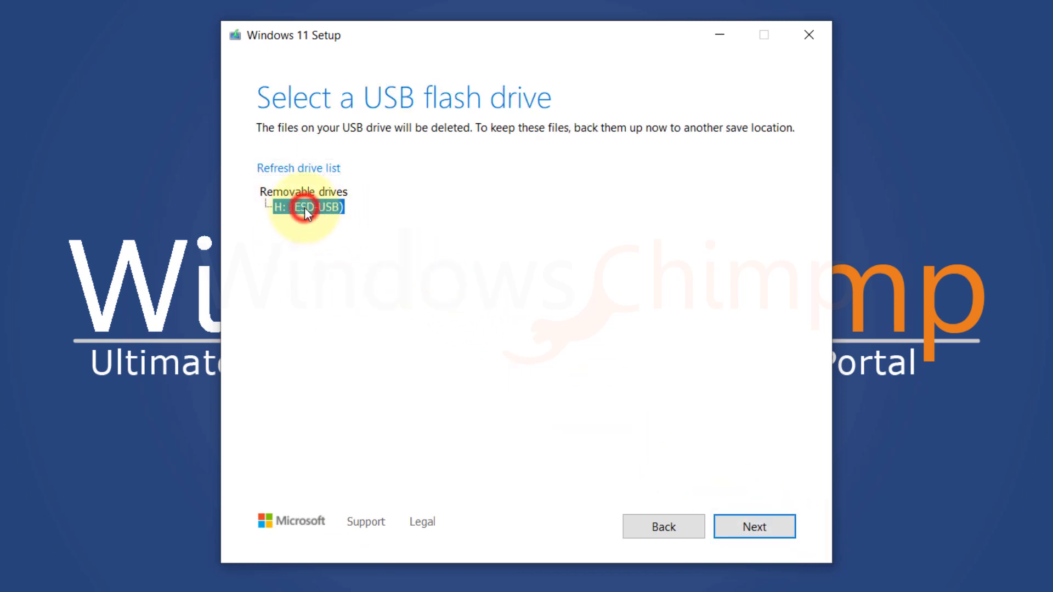
pyautogui.click(758, 529)
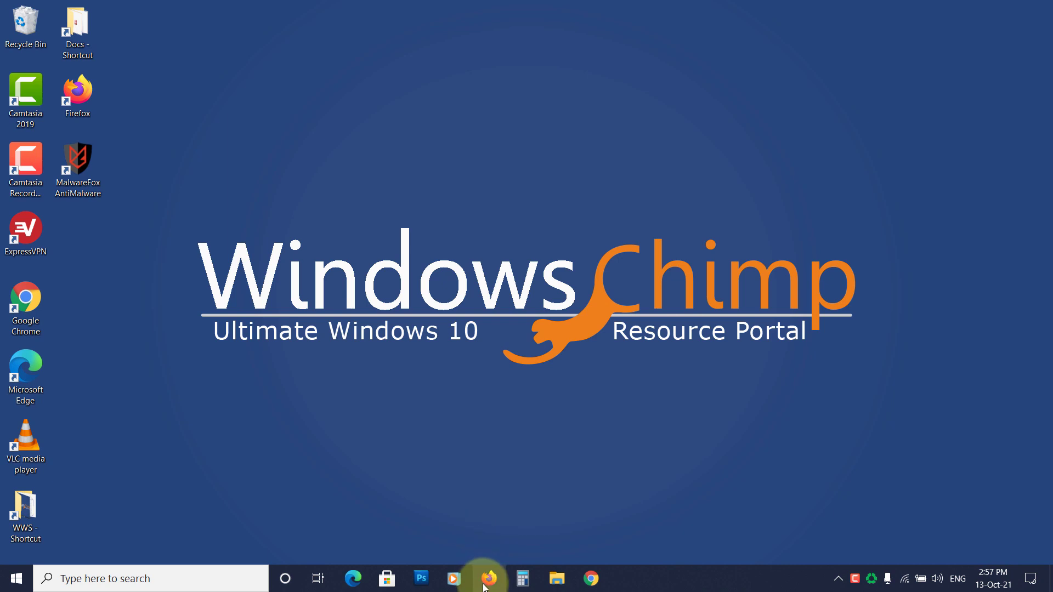
pyautogui.click(557, 579)
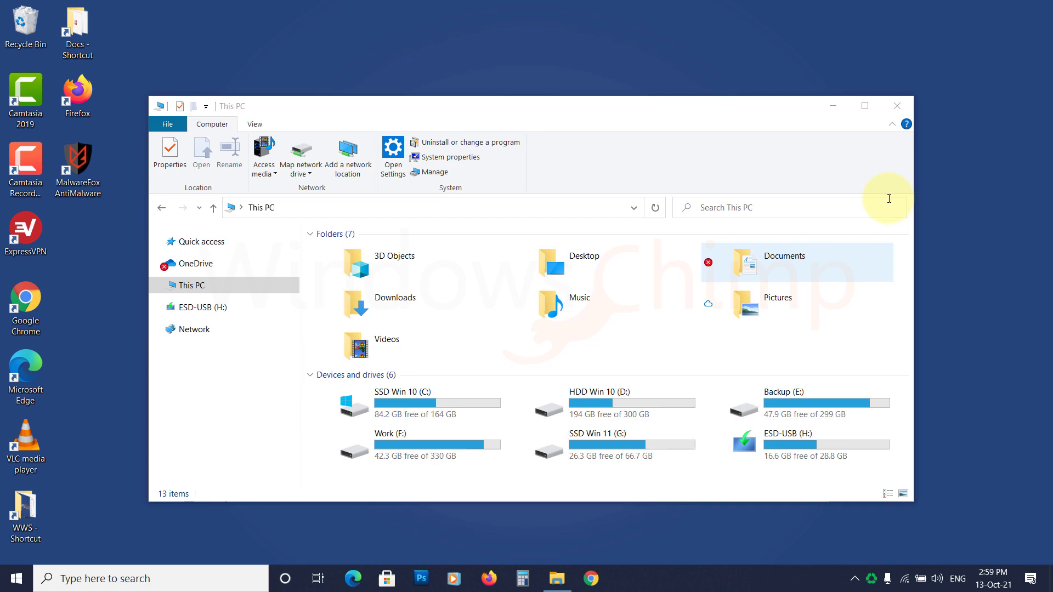
pyautogui.click(897, 106)
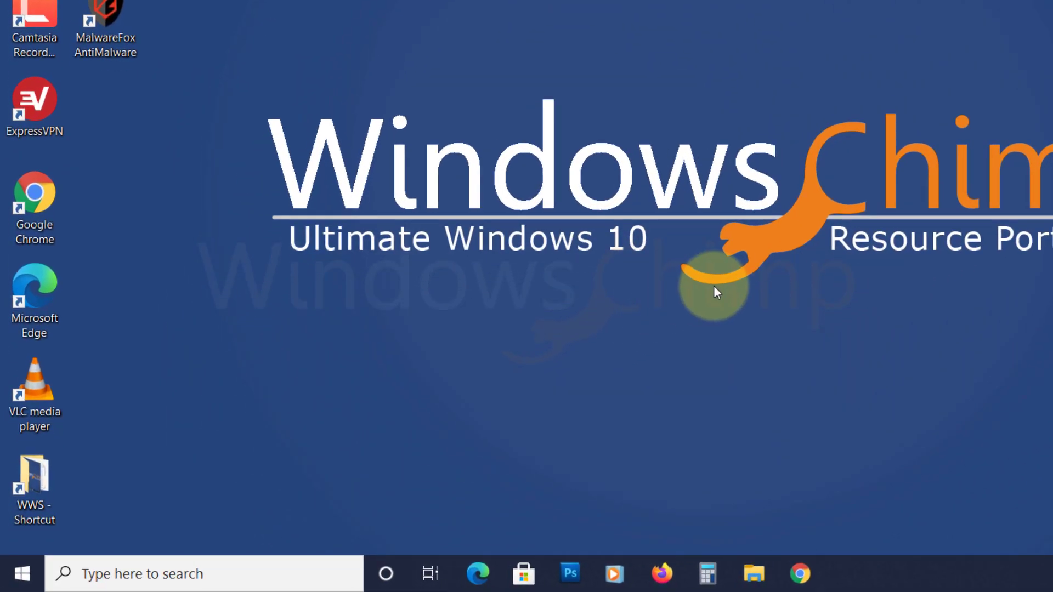
# Launch Disk Management by running diskmgmt.msc from the Run box.
pyautogui.press('super+r')
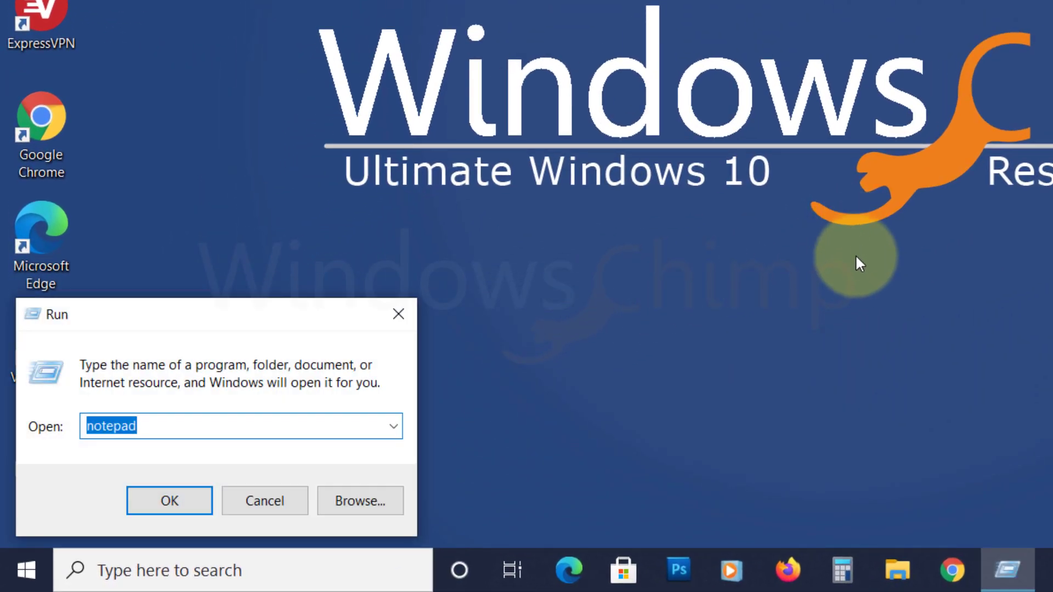
pyautogui.write('dis')
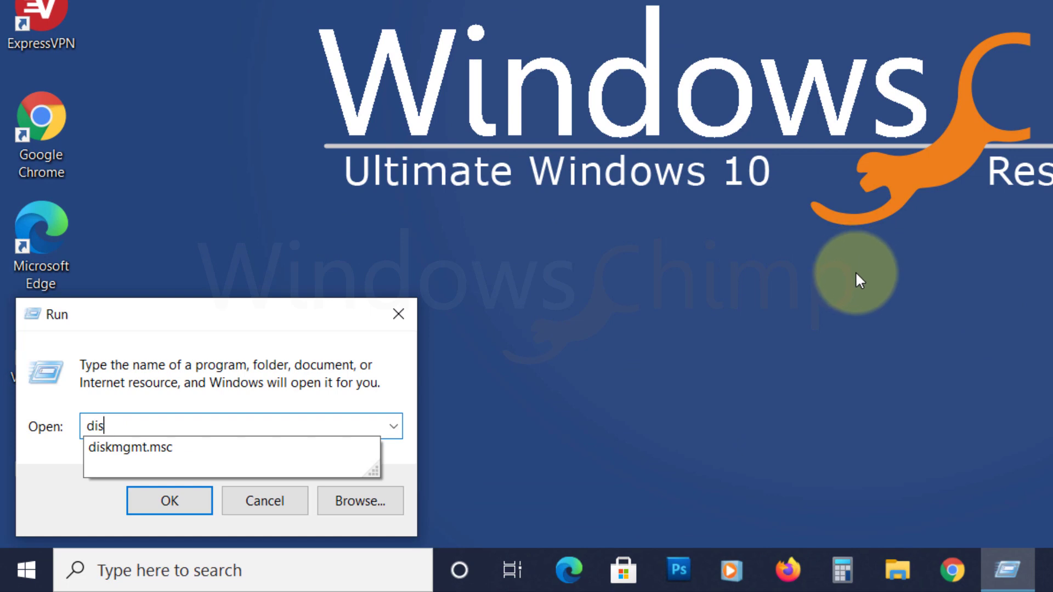
pyautogui.write('kmgmt.m')
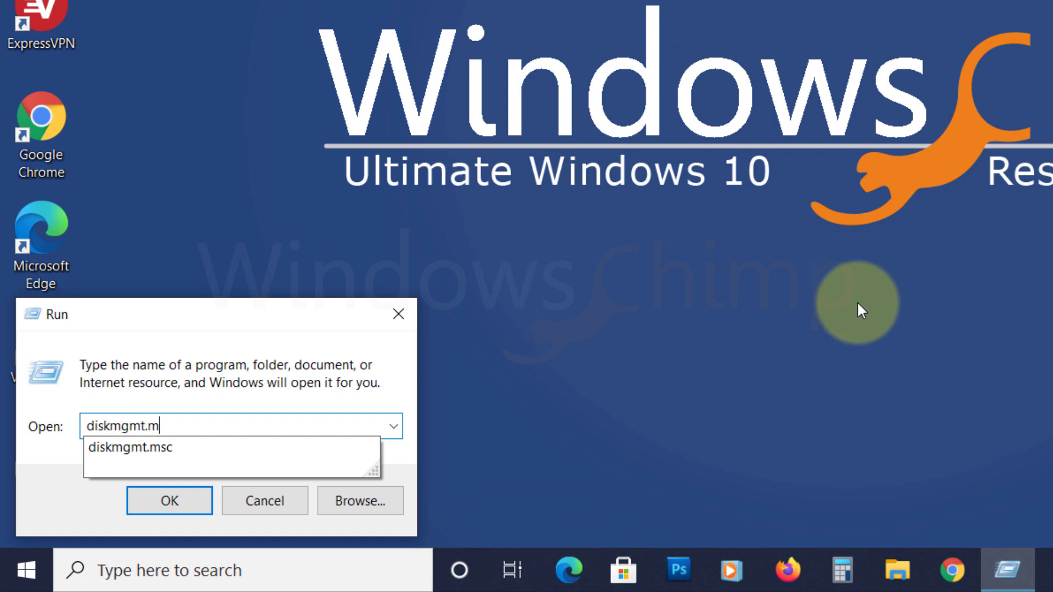
pyautogui.write('sc')
pyautogui.press('Return')
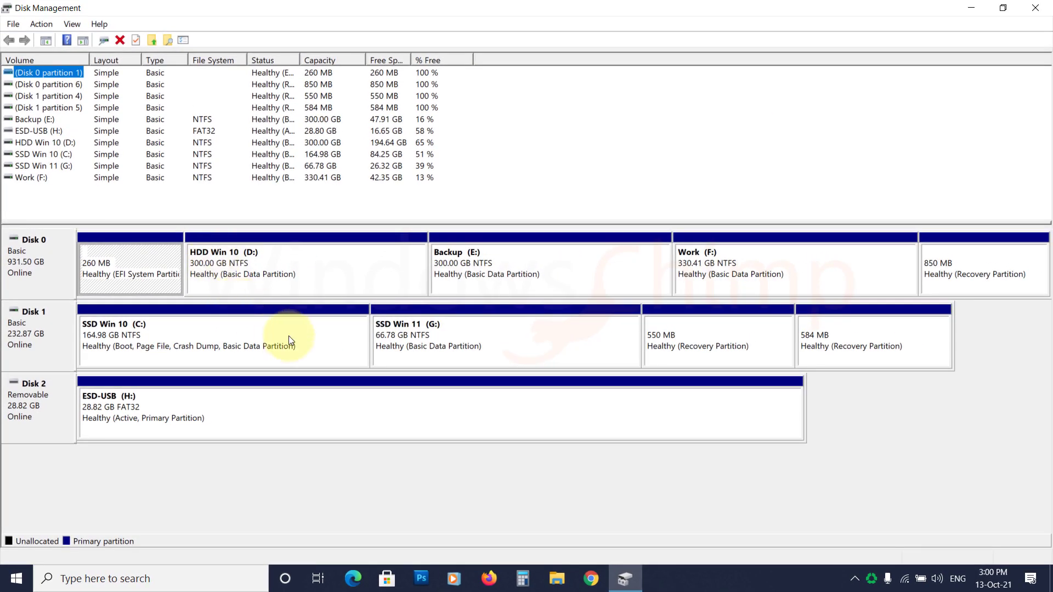
# Inspect the partitions on both disks, including D:, Backup (E:) and the 850 MB recovery partition.
pyautogui.click(356, 269)
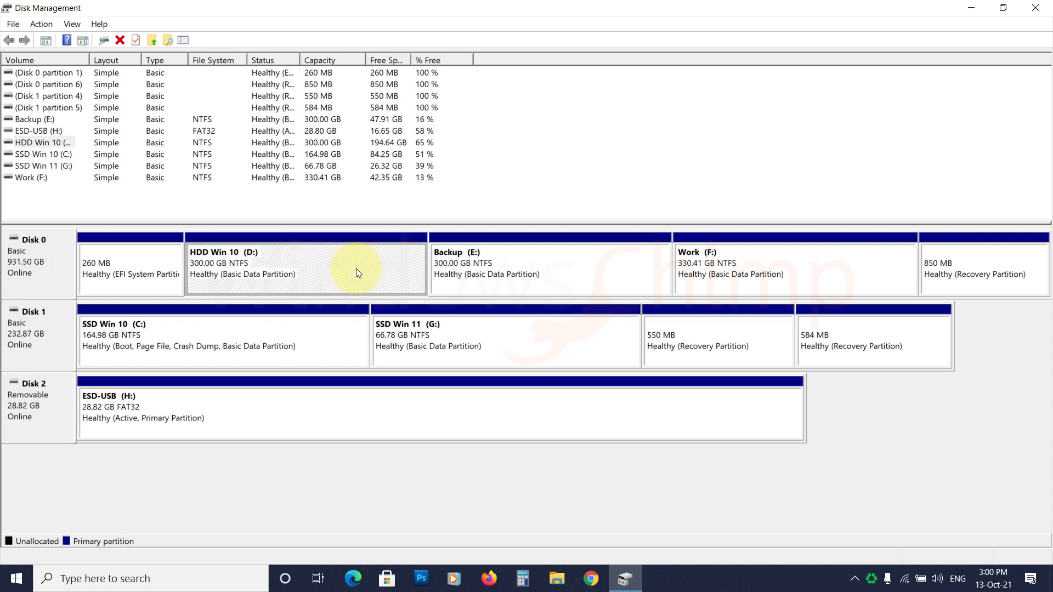
pyautogui.click(527, 265)
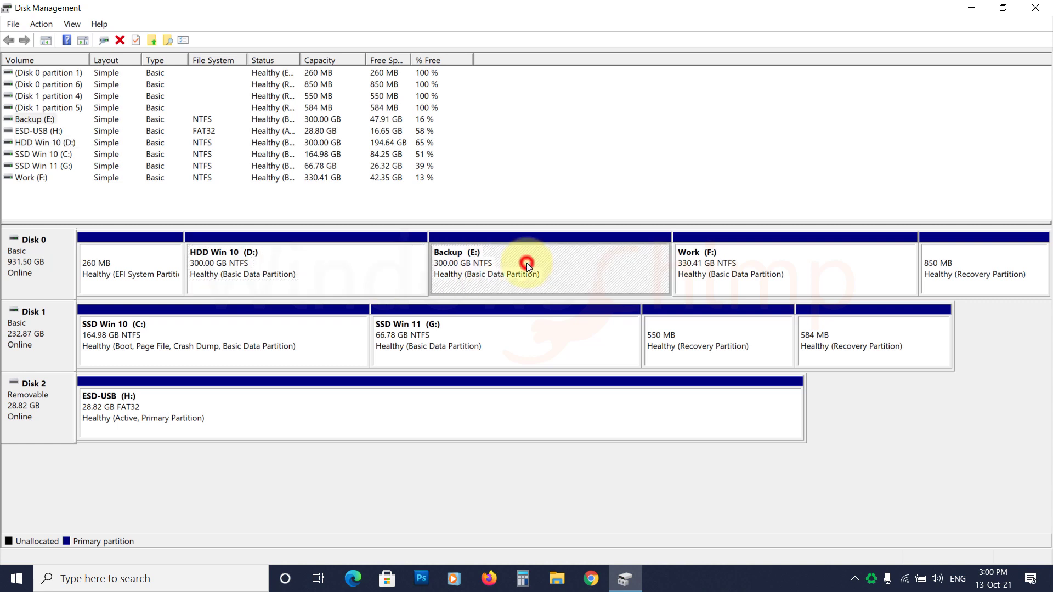
pyautogui.click(715, 281)
pyautogui.click(936, 276)
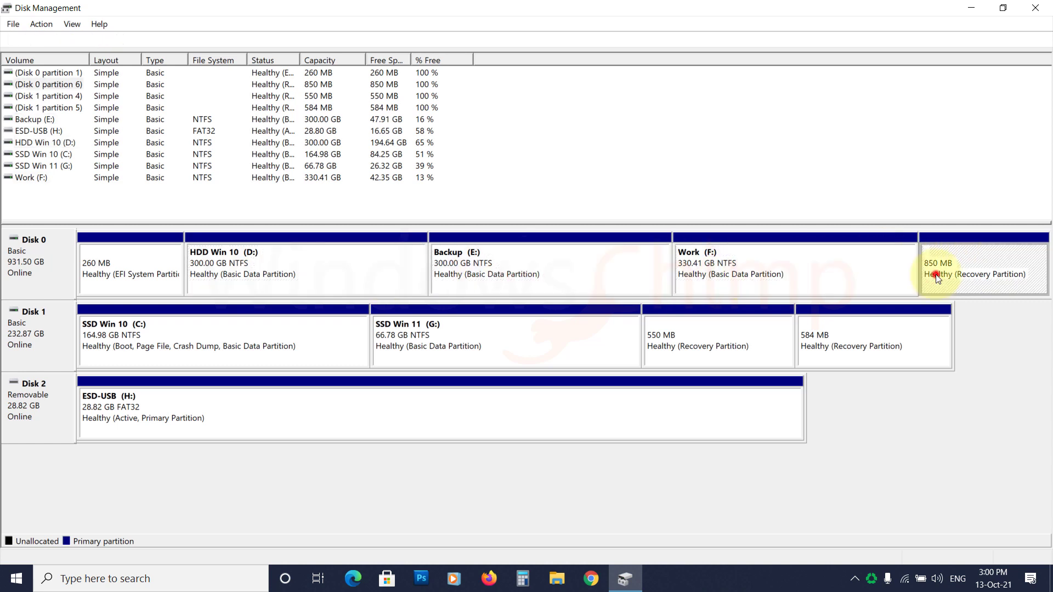
pyautogui.click(285, 336)
pyautogui.press('Right')
pyautogui.press('Right')
pyautogui.press('Right')
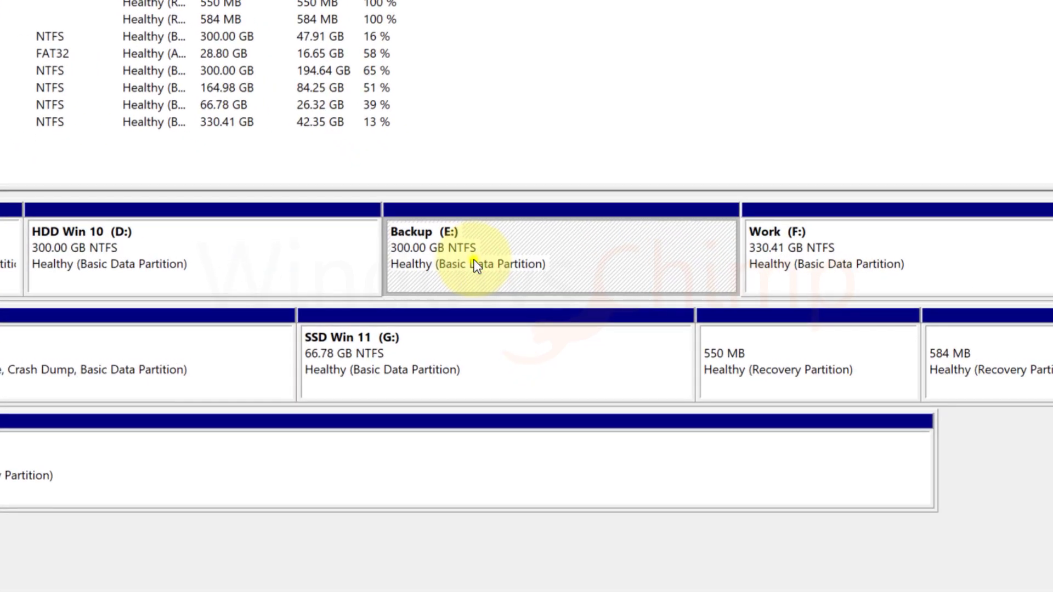
# Begin shrinking Backup (E:) by 400 MB, then cancel that shrink.
pyautogui.rightClick(480, 268)
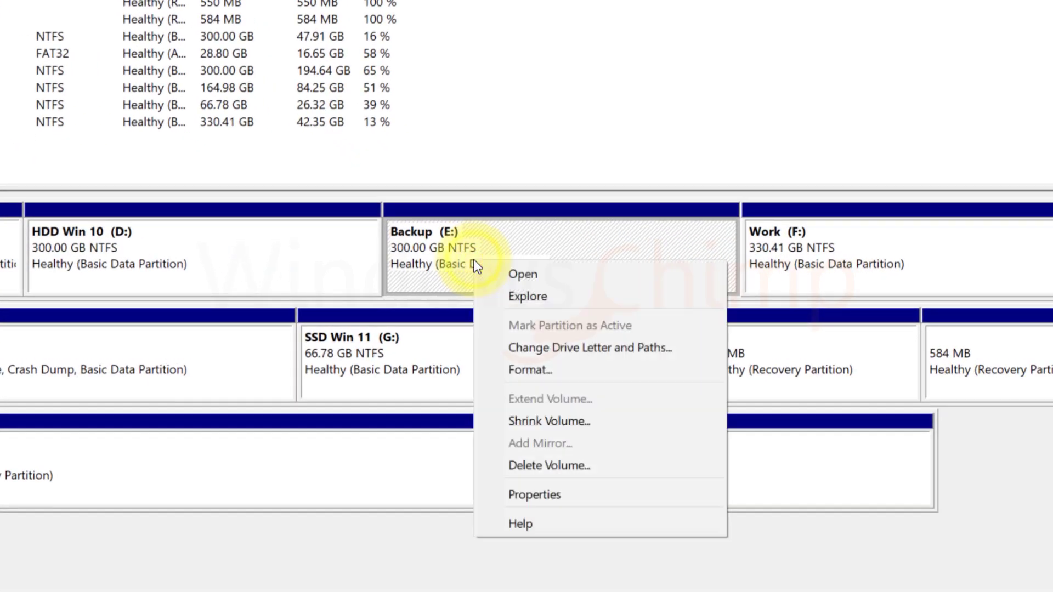
pyautogui.click(569, 424)
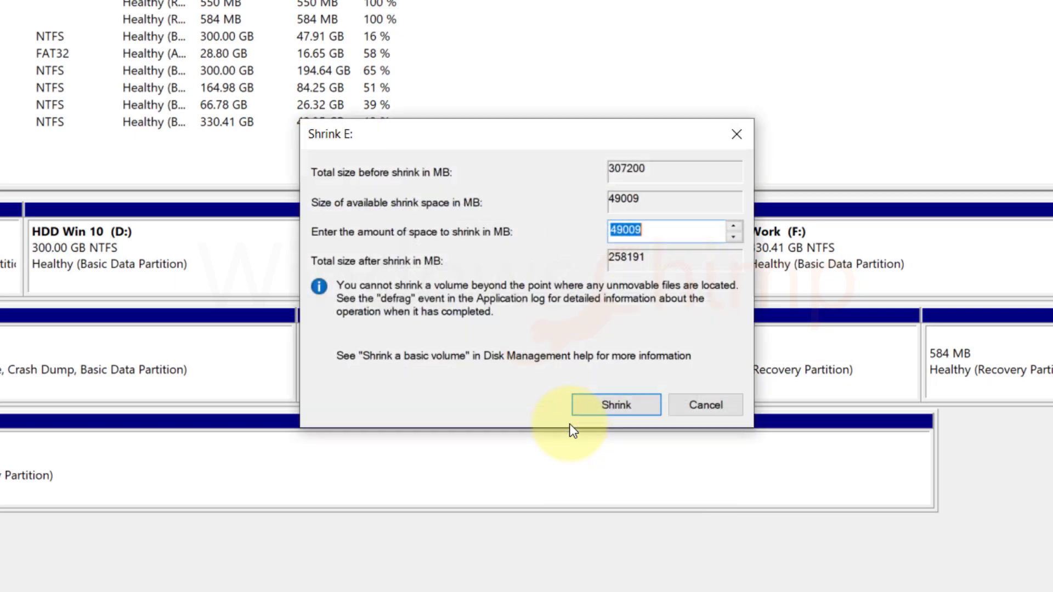
pyautogui.write('400')
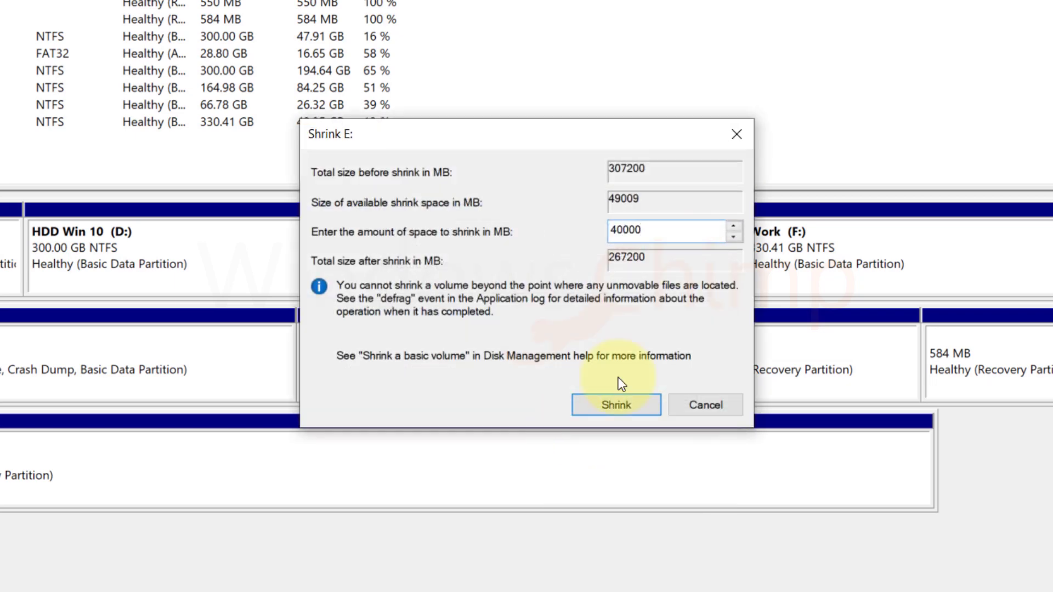
pyautogui.click(696, 412)
# Shrink HDD Win 10 (D:) to 221.88 GB, freeing 78.13 GB of unallocated space.
pyautogui.rightClick(181, 264)
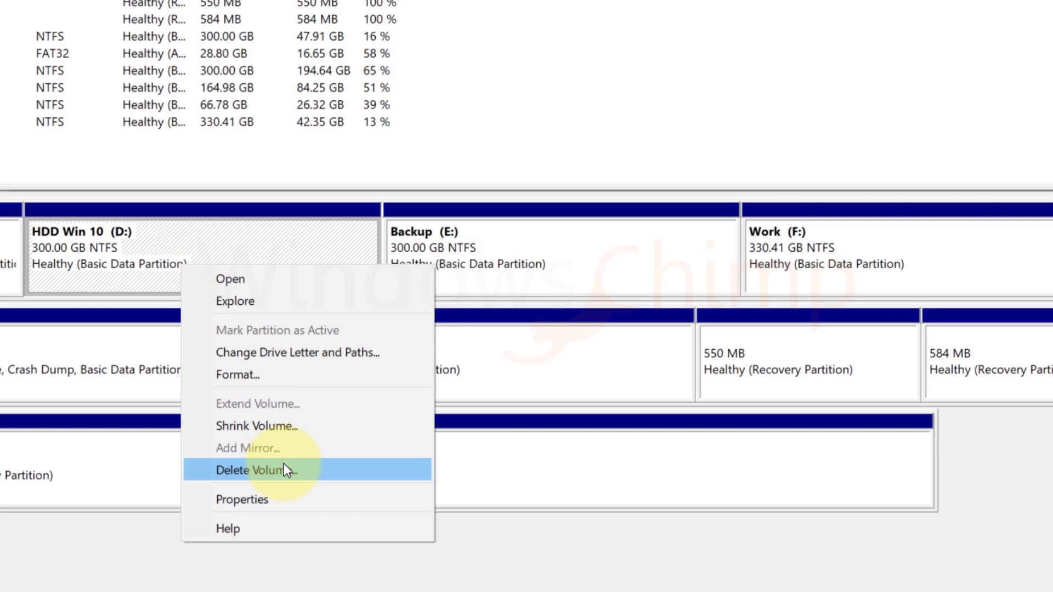
pyautogui.click(284, 426)
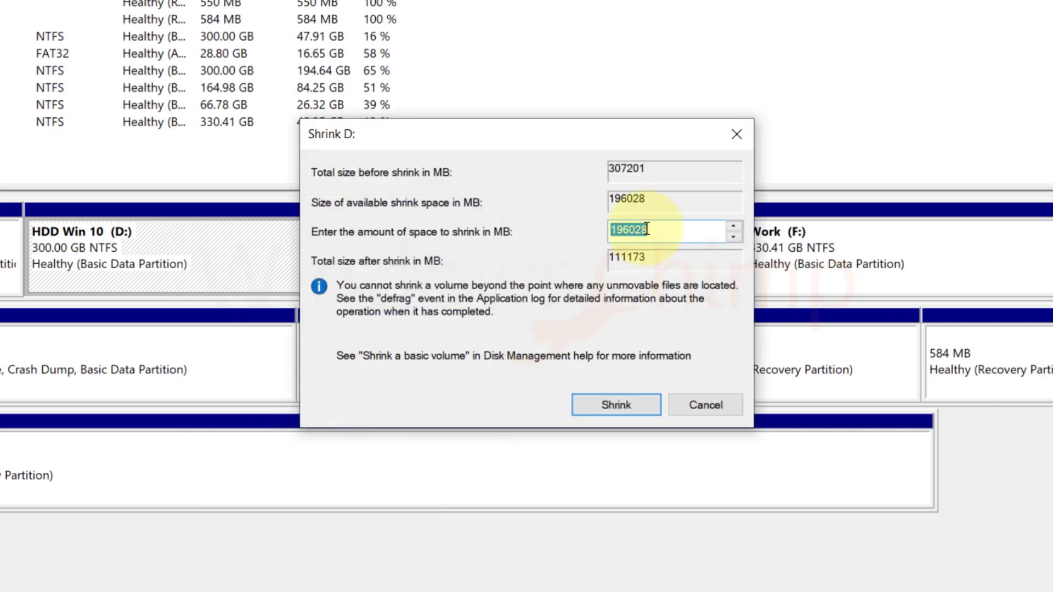
pyautogui.click(615, 406)
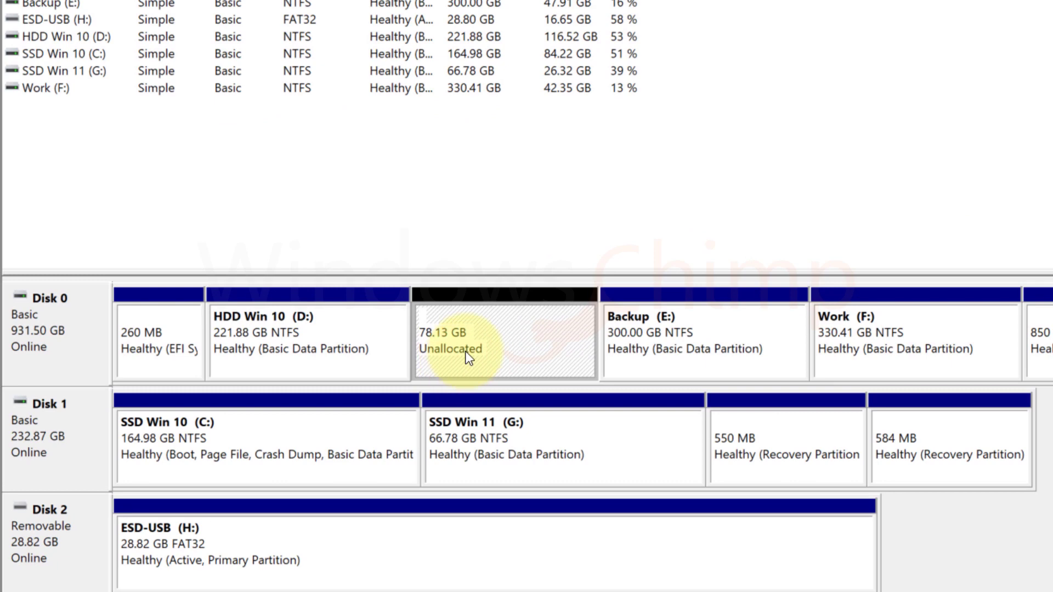
# Create a 79999 MB NTFS simple volume on the unallocated space, letter I, labelled Windows 11.
pyautogui.rightClick(465, 351)
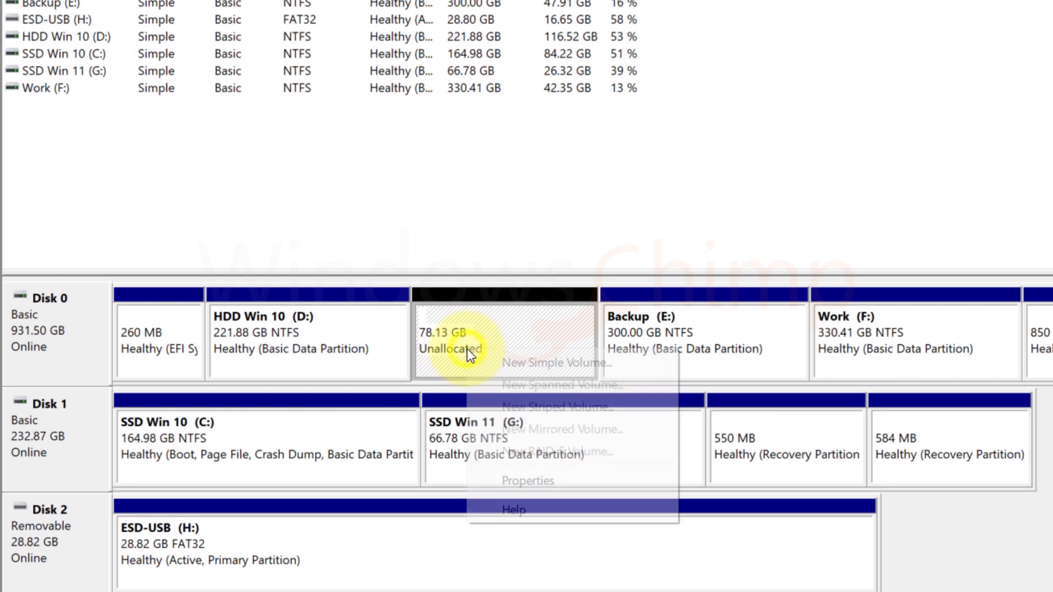
pyautogui.click(548, 363)
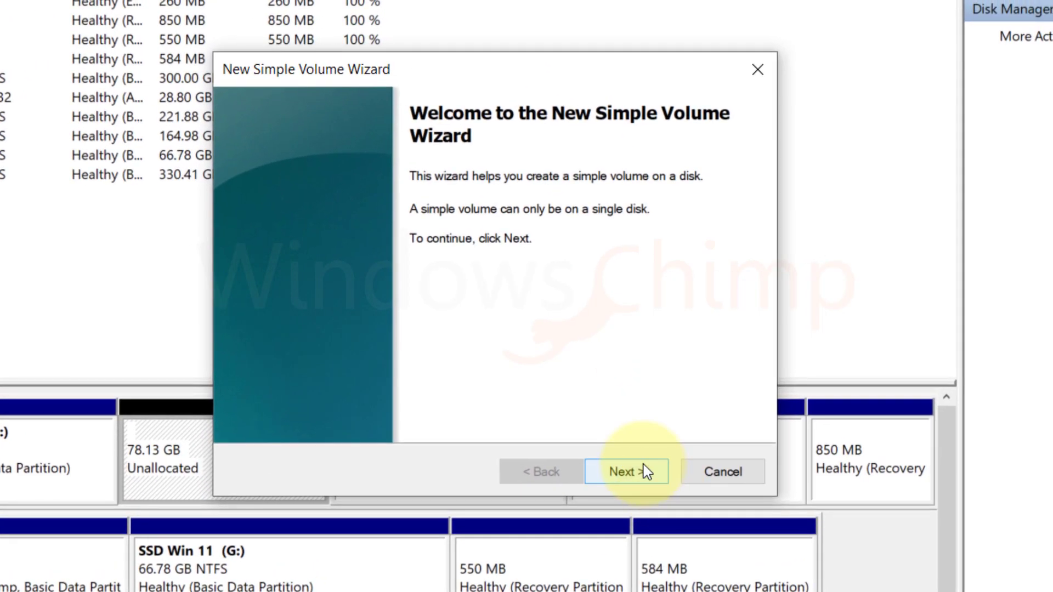
pyautogui.click(472, 372)
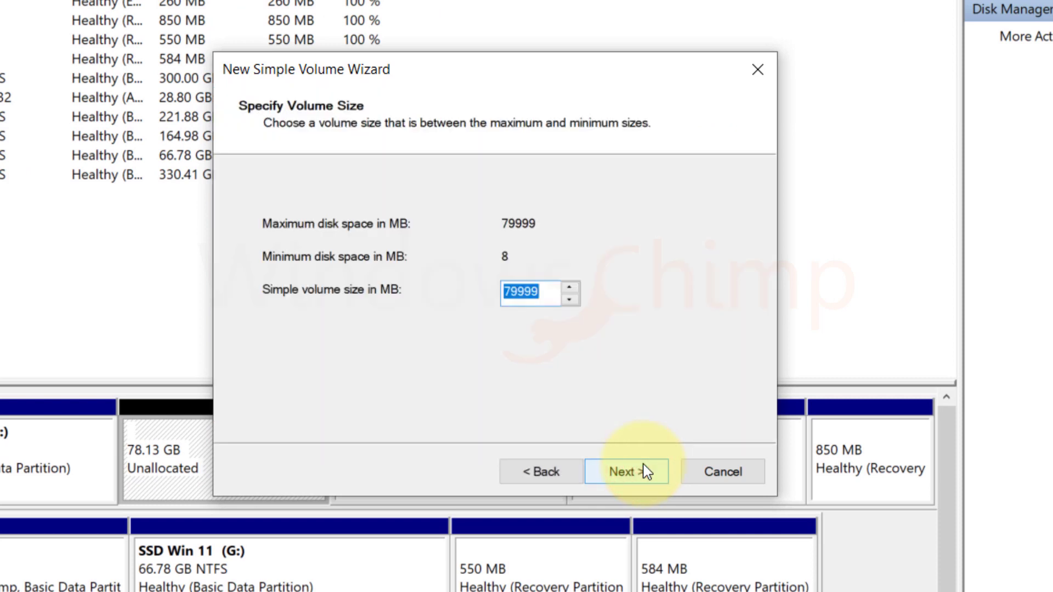
pyautogui.click(629, 474)
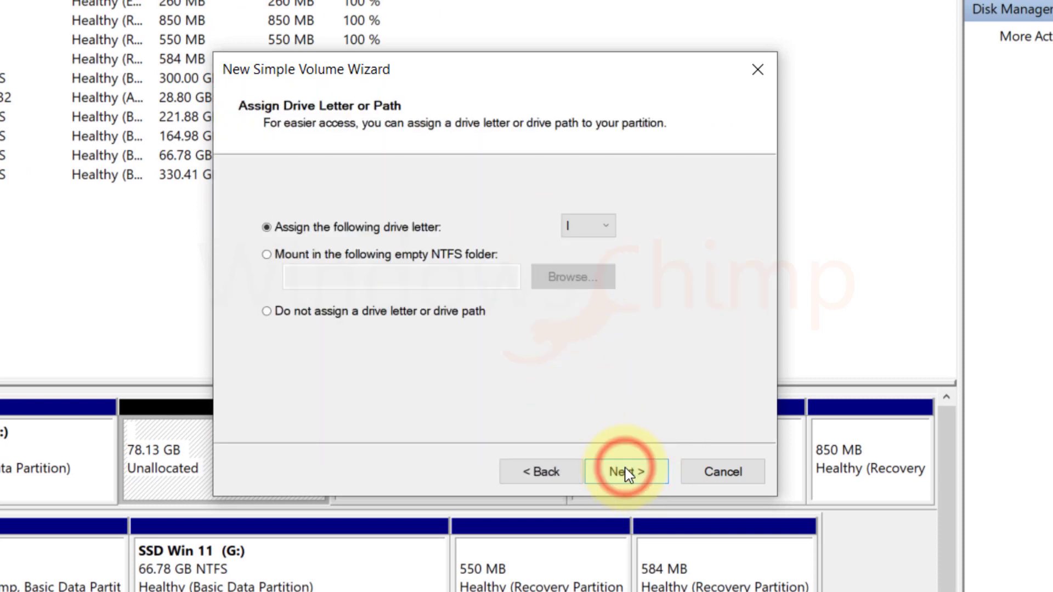
pyautogui.click(612, 226)
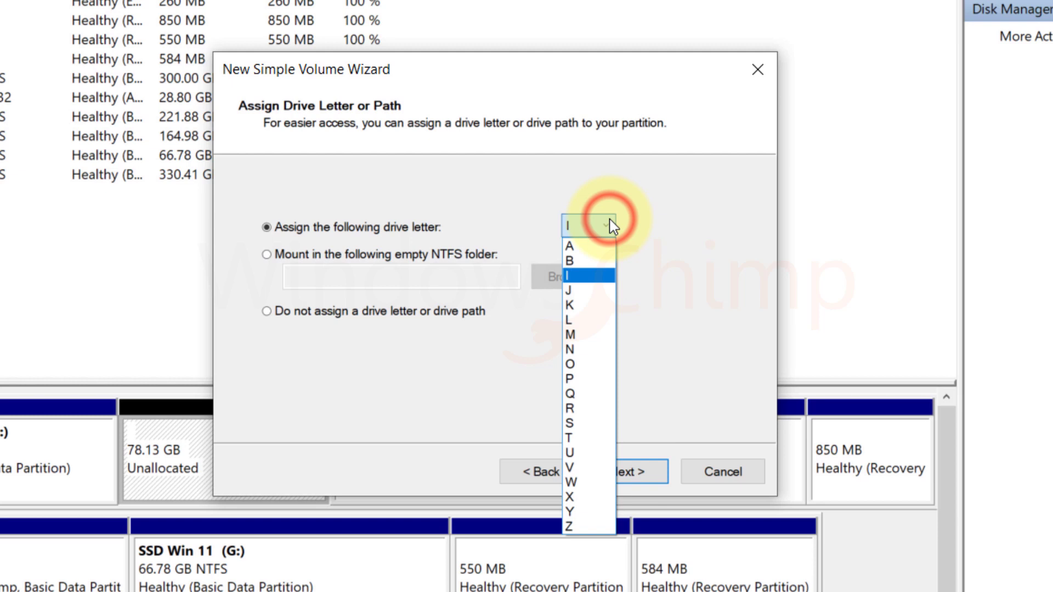
pyautogui.click(612, 226)
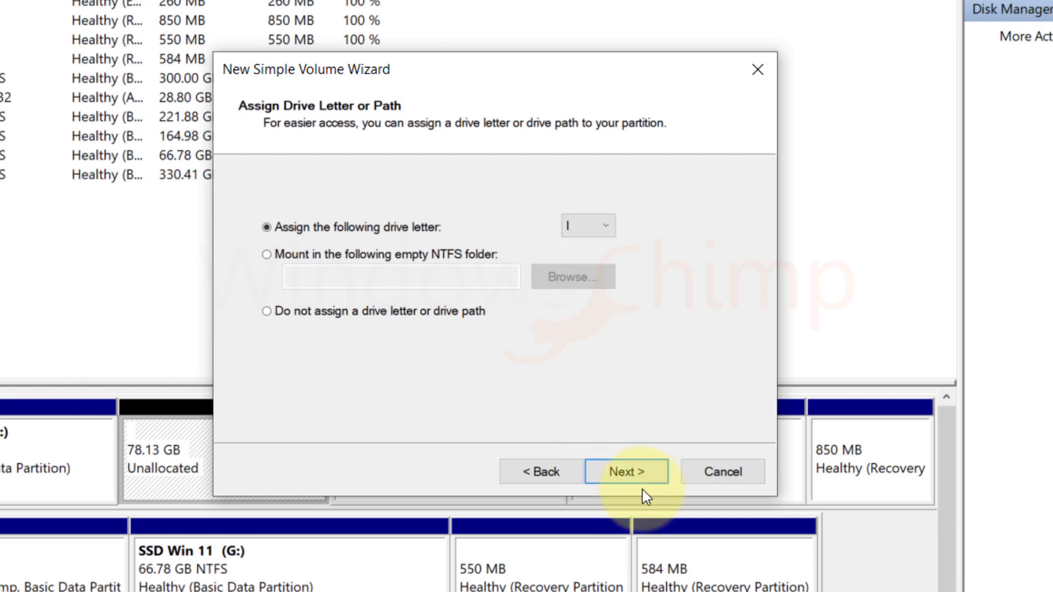
pyautogui.click(629, 471)
pyautogui.moveTo(562, 339); pyautogui.dragTo(452, 334)
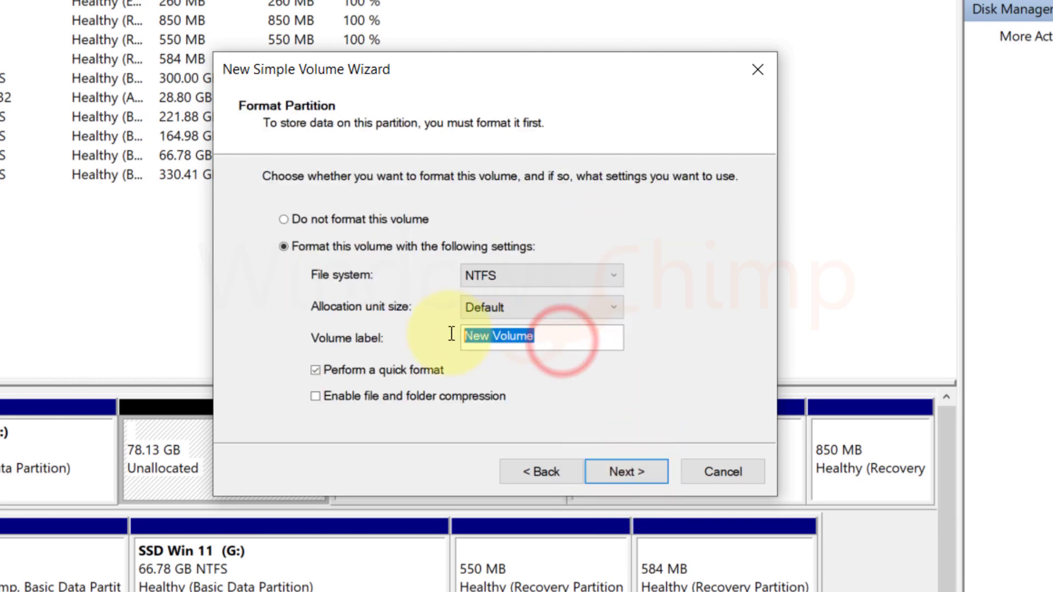
pyautogui.write('Windows 11')
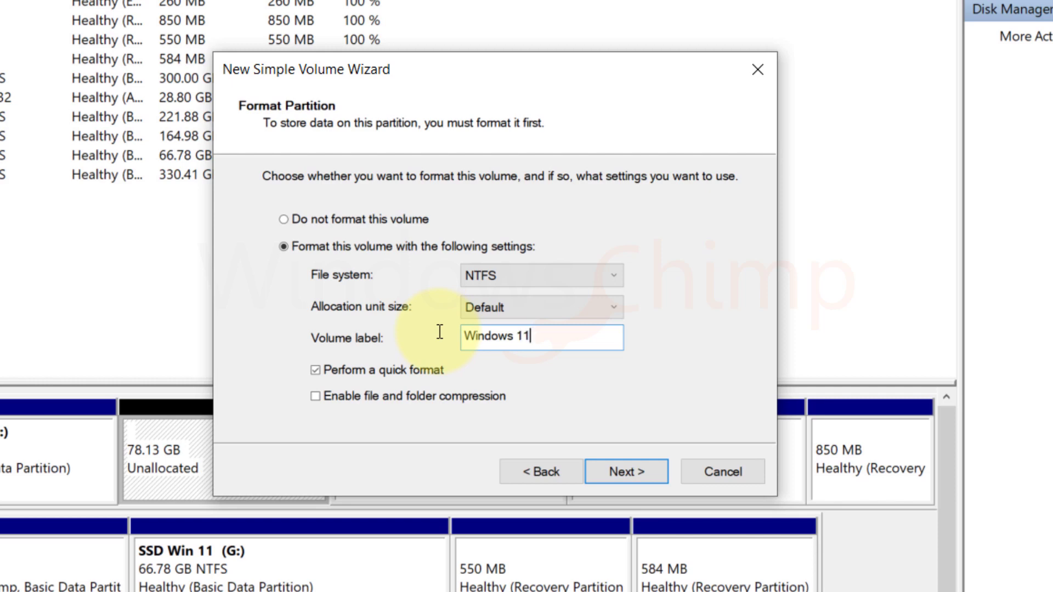
pyautogui.click(643, 470)
pyautogui.click(630, 471)
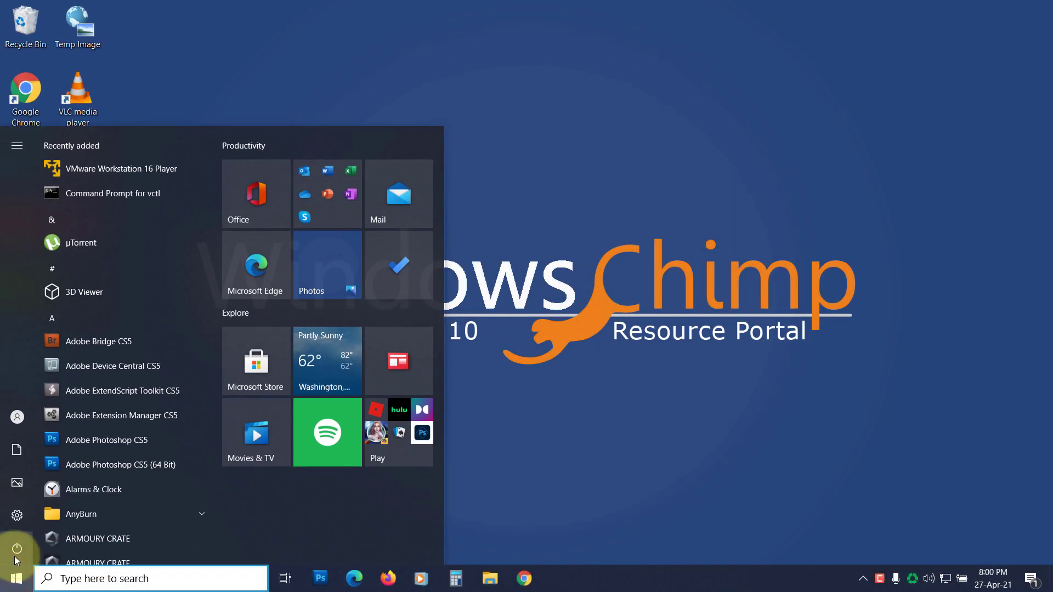
# Restart into the BIOS with F2 and move the Kingston USB drive above Windows Boot Manager.
pyautogui.click(16, 548)
pyautogui.click(62, 491)
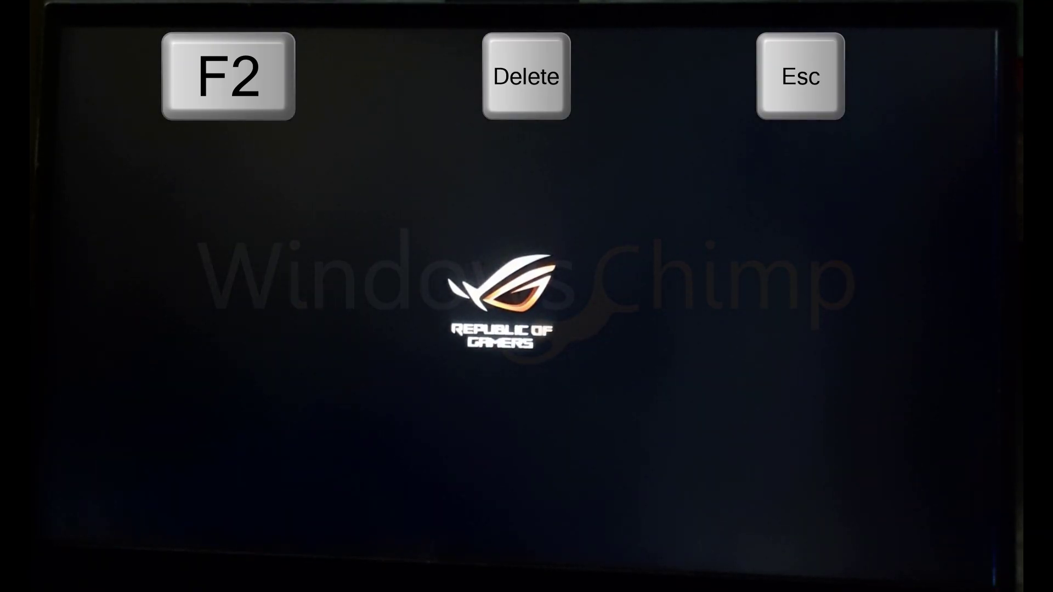
pyautogui.press('F2')
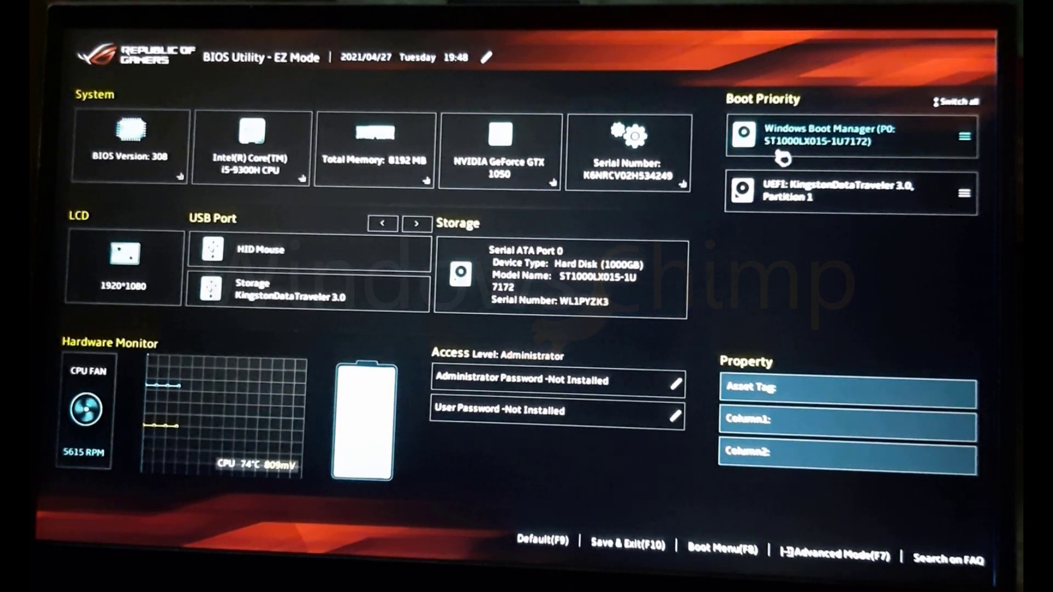
pyautogui.moveTo(805, 195); pyautogui.dragTo(818, 137)
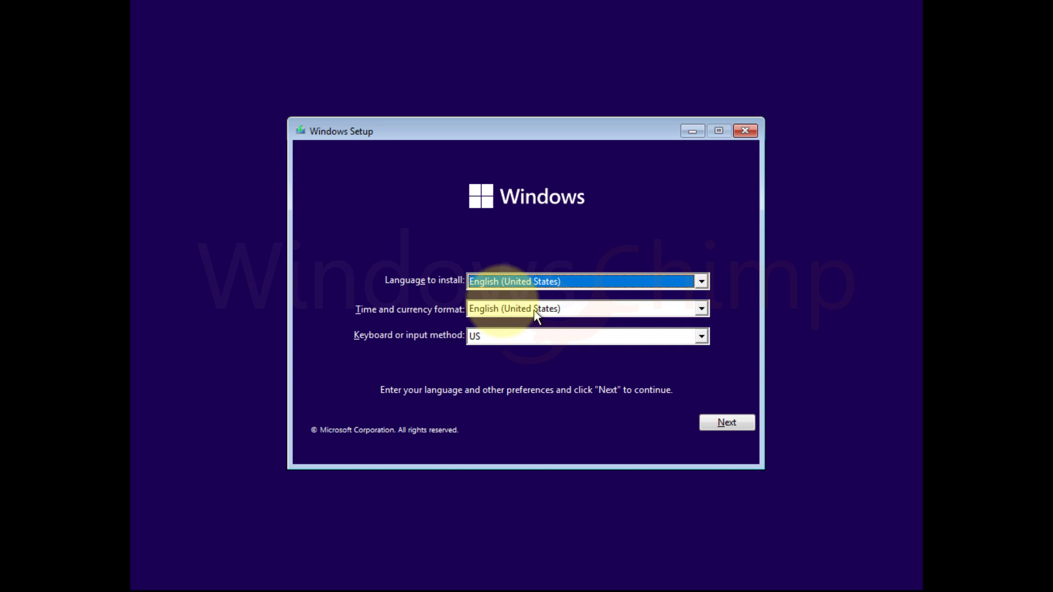
# Start installing Windows 11 Pro without a product key and accept the licence terms.
pyautogui.click(727, 425)
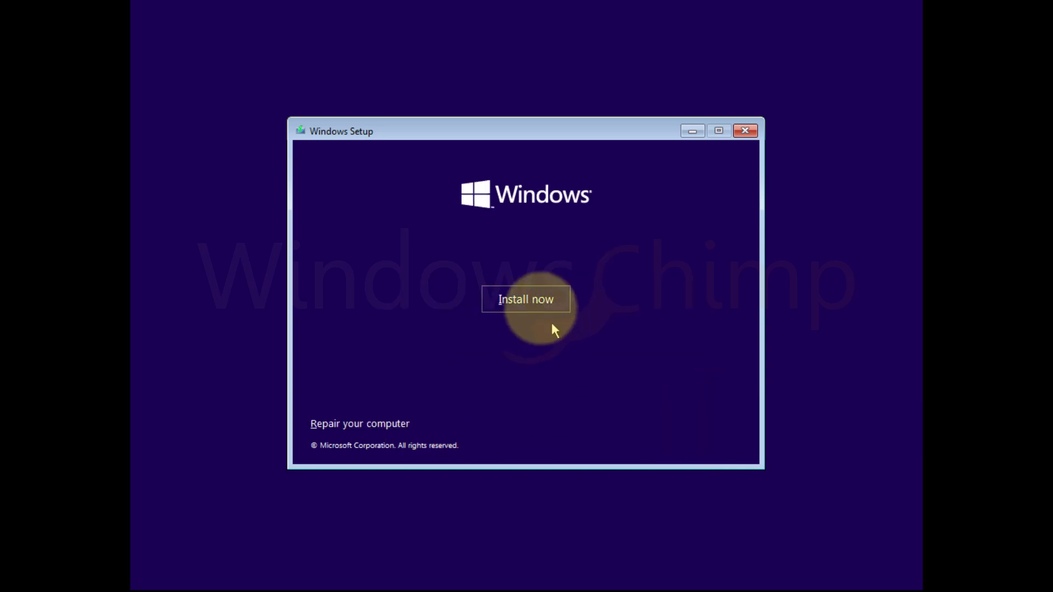
pyautogui.click(521, 305)
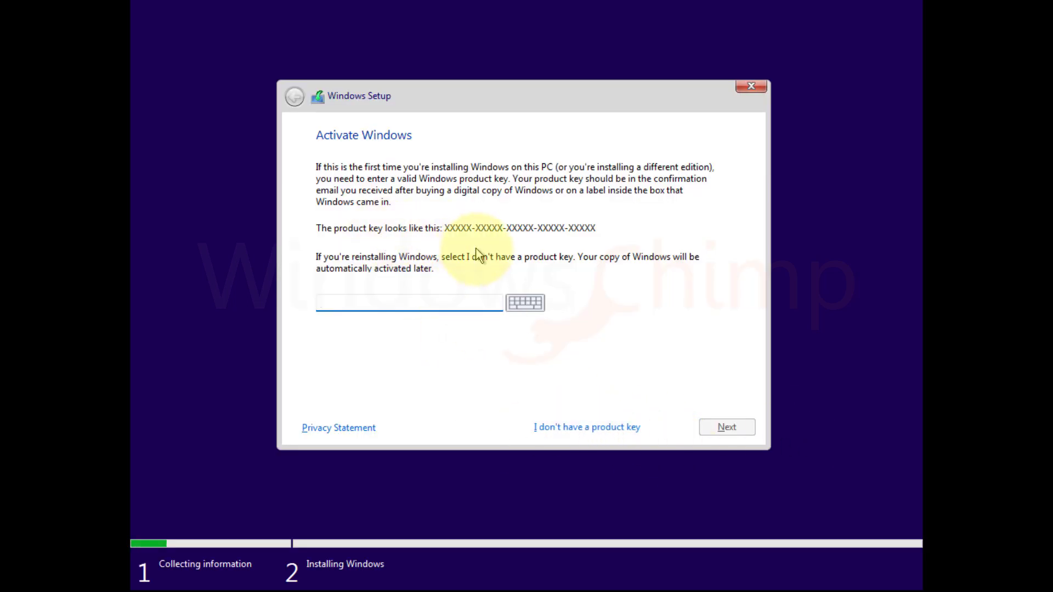
pyautogui.click(590, 428)
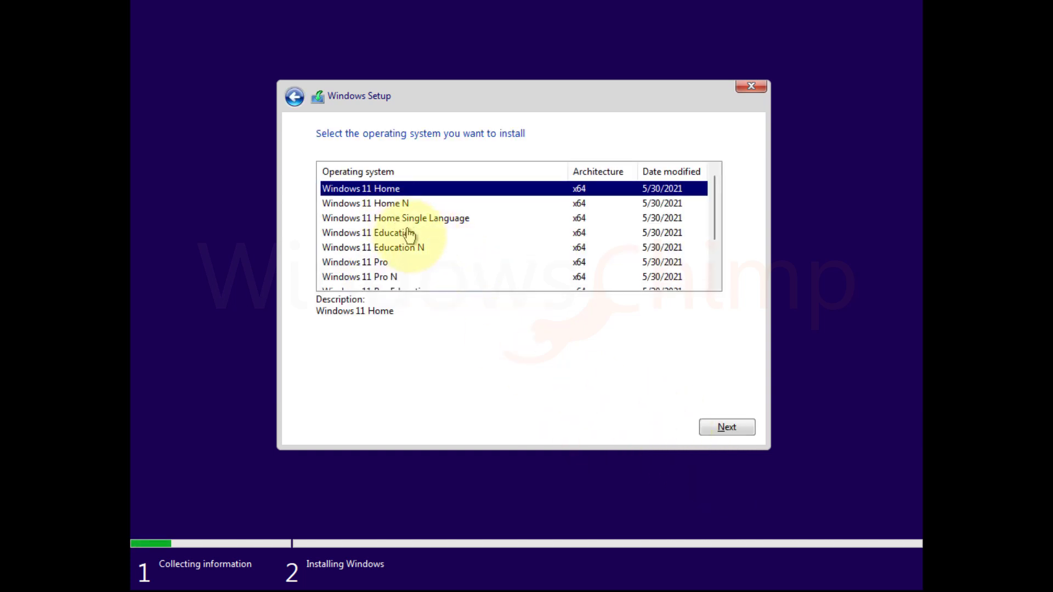
pyautogui.click(372, 263)
pyautogui.scroll(-1, 482, 277)
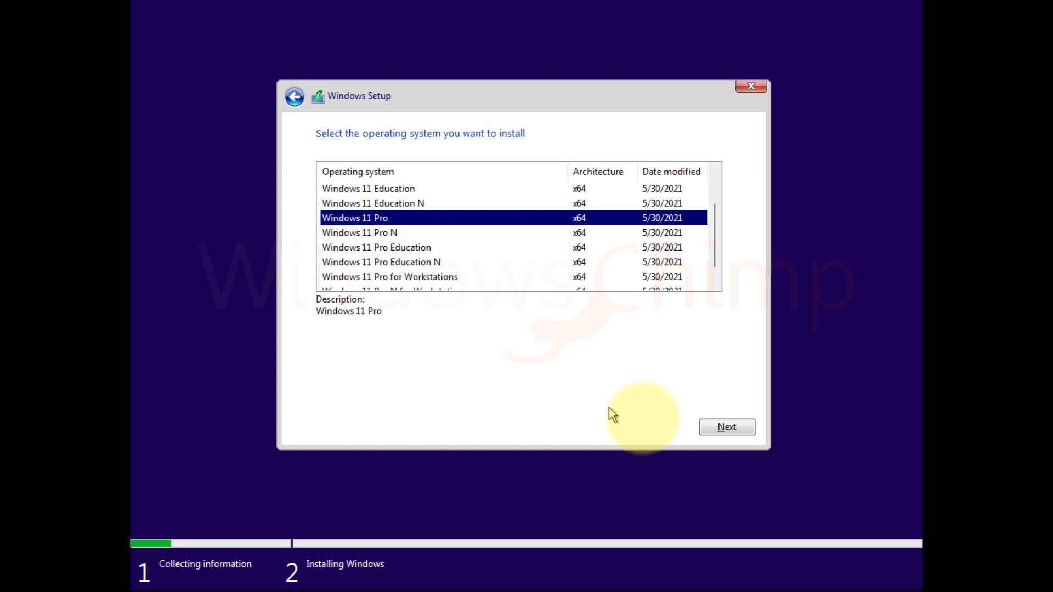
pyautogui.click(725, 427)
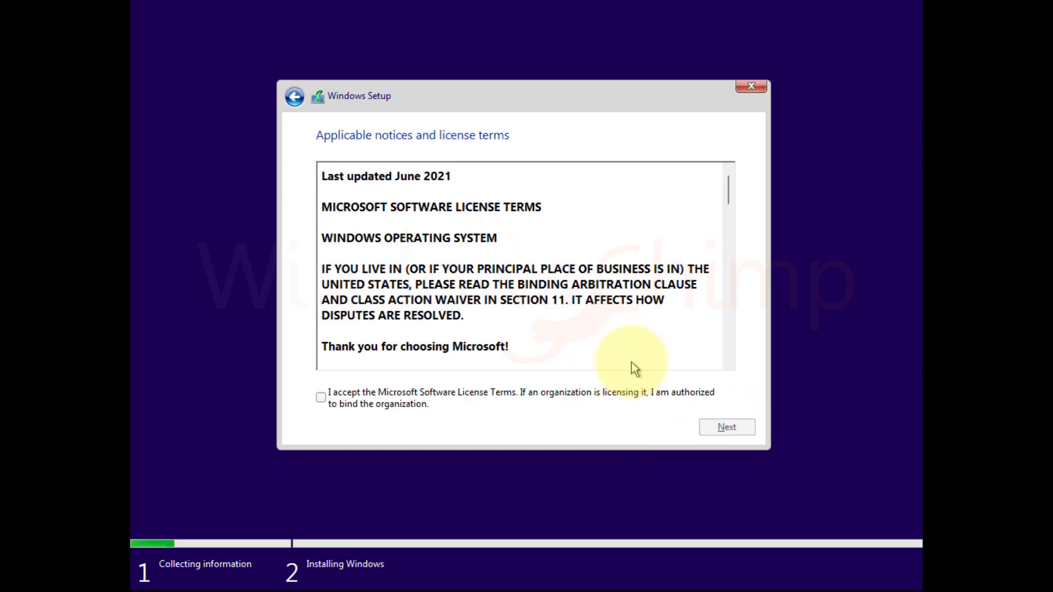
pyautogui.scroll(-10, 450, 304)
pyautogui.click(320, 397)
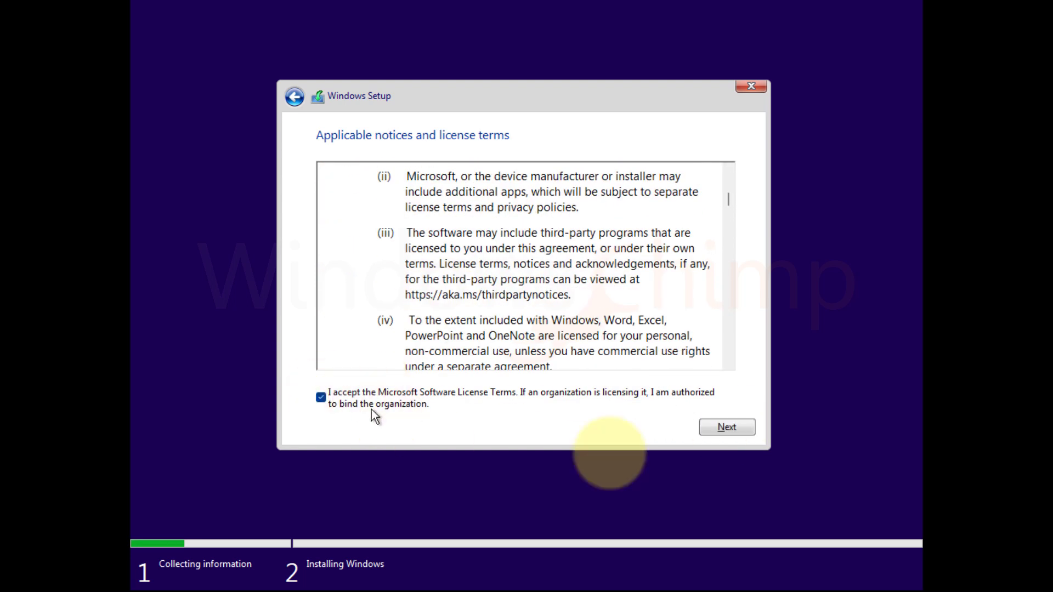
pyautogui.click(740, 427)
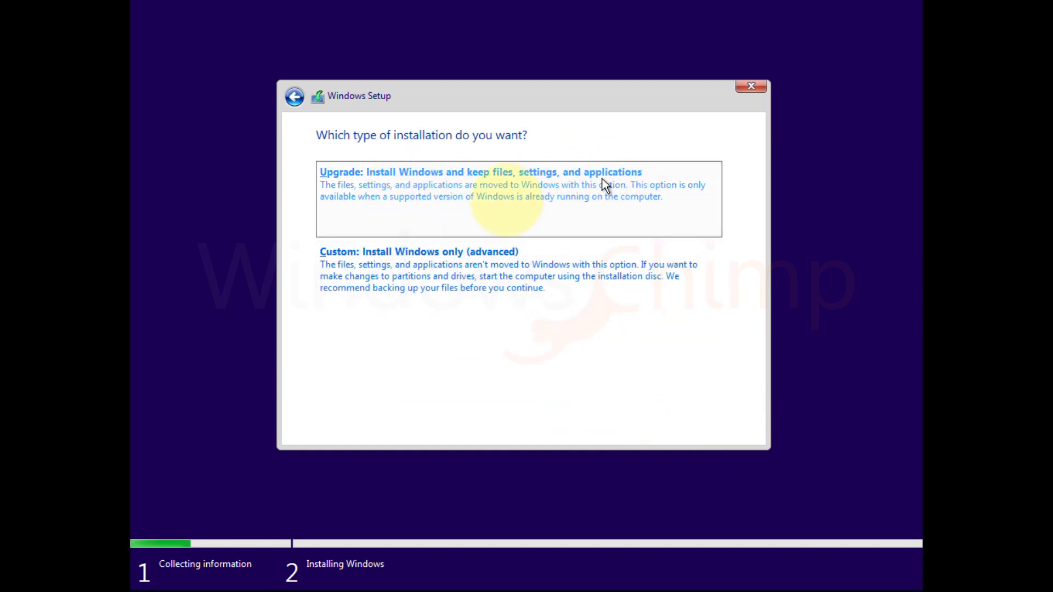
# Choose Custom install onto the new Windows 11 partition and let setup run to the desktop.
pyautogui.click(499, 281)
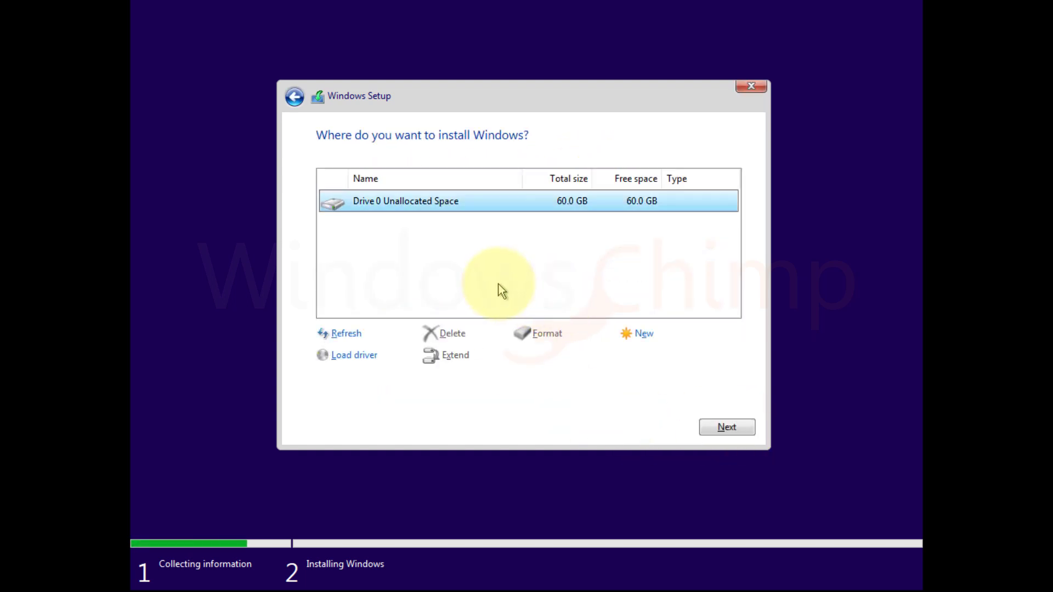
pyautogui.click(415, 208)
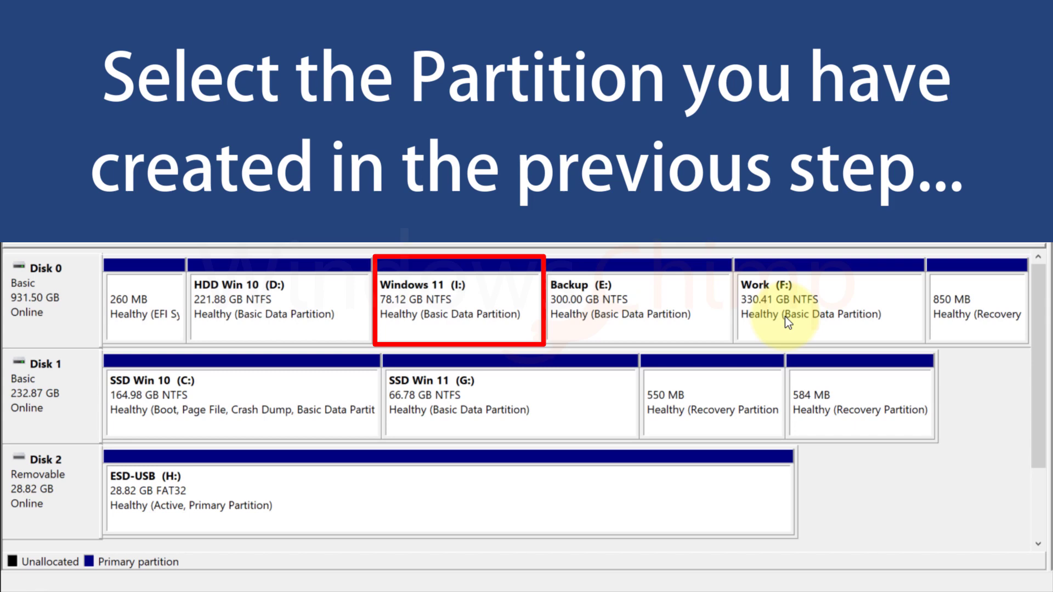
pyautogui.click(742, 430)
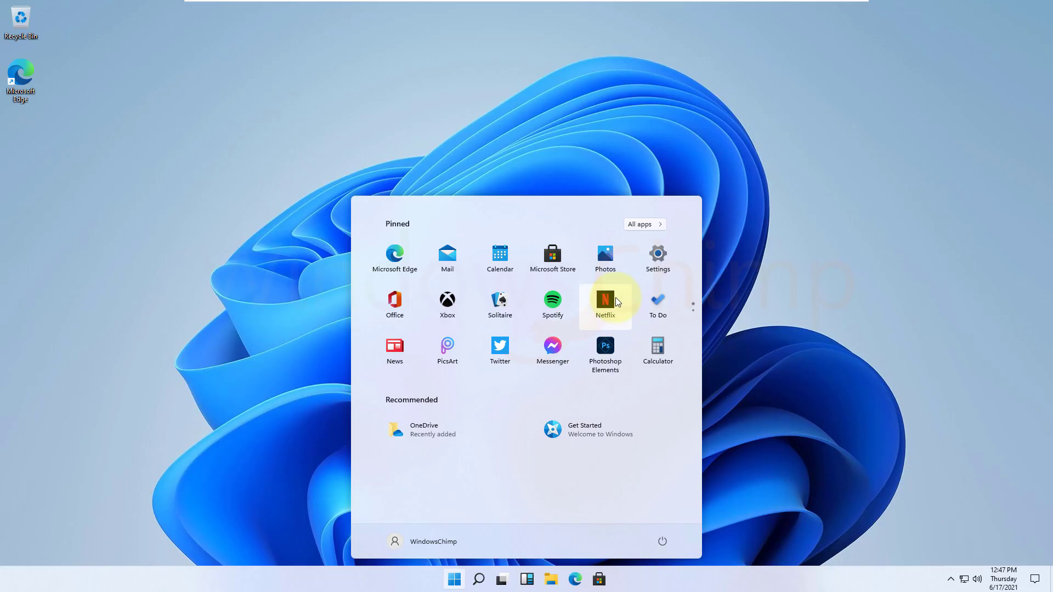
pyautogui.scroll(-1, 618, 302)
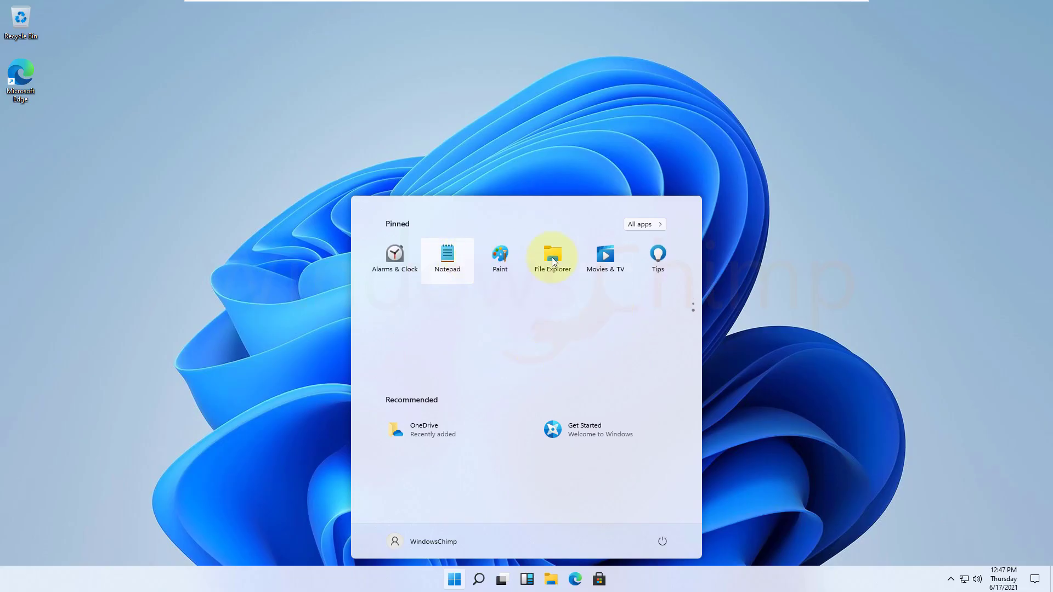
pyautogui.scroll(1, 518, 344)
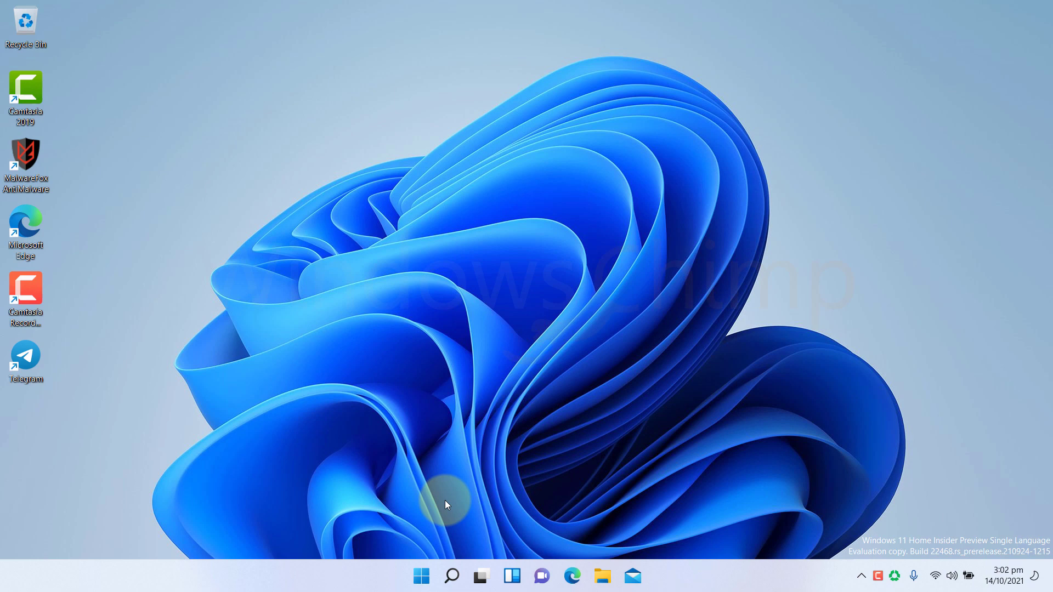
# Run bcdedit /set {bootmgr} displaybootmenu yes in an administrator Command Prompt.
pyautogui.click(422, 575)
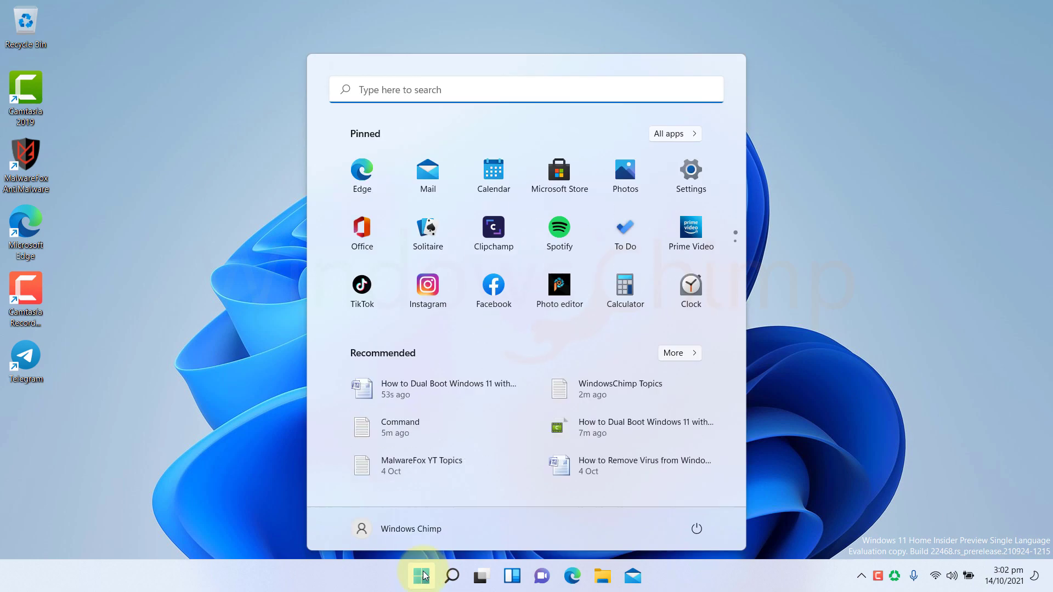
pyautogui.write('command prom')
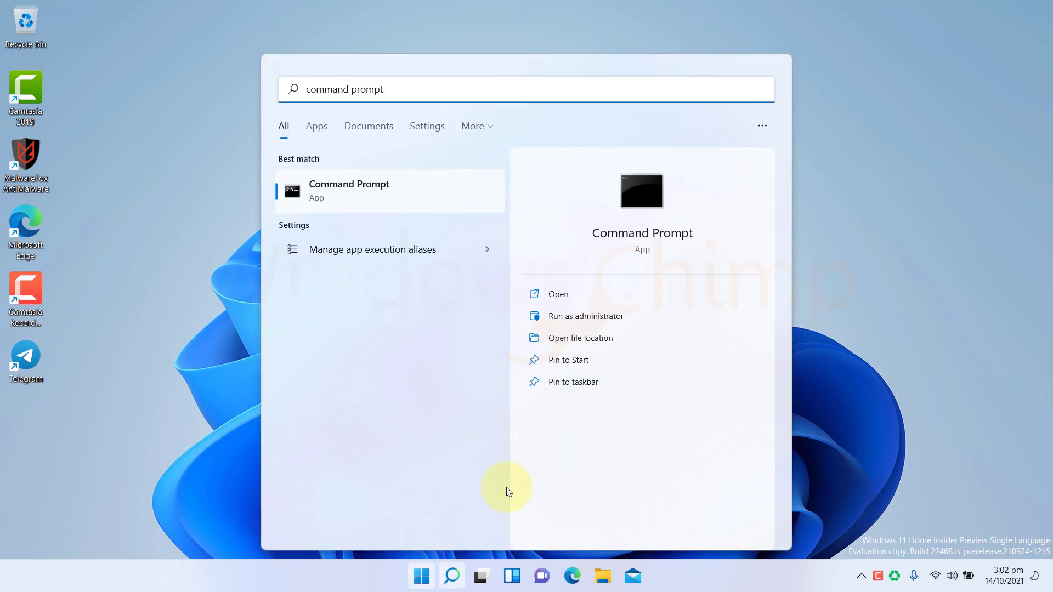
pyautogui.write('pt')
pyautogui.rightClick(397, 202)
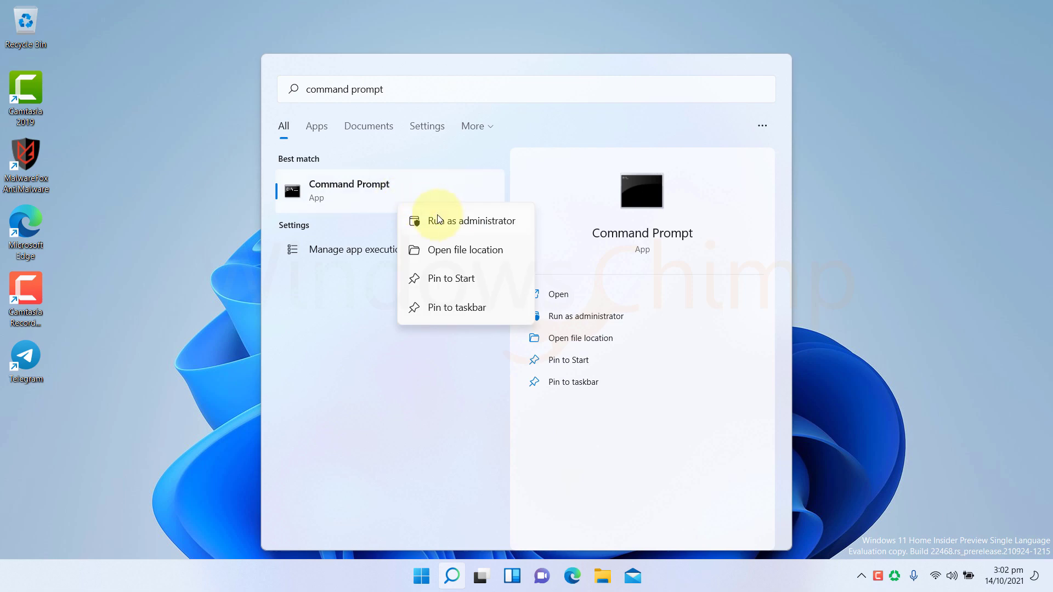
pyautogui.click(439, 220)
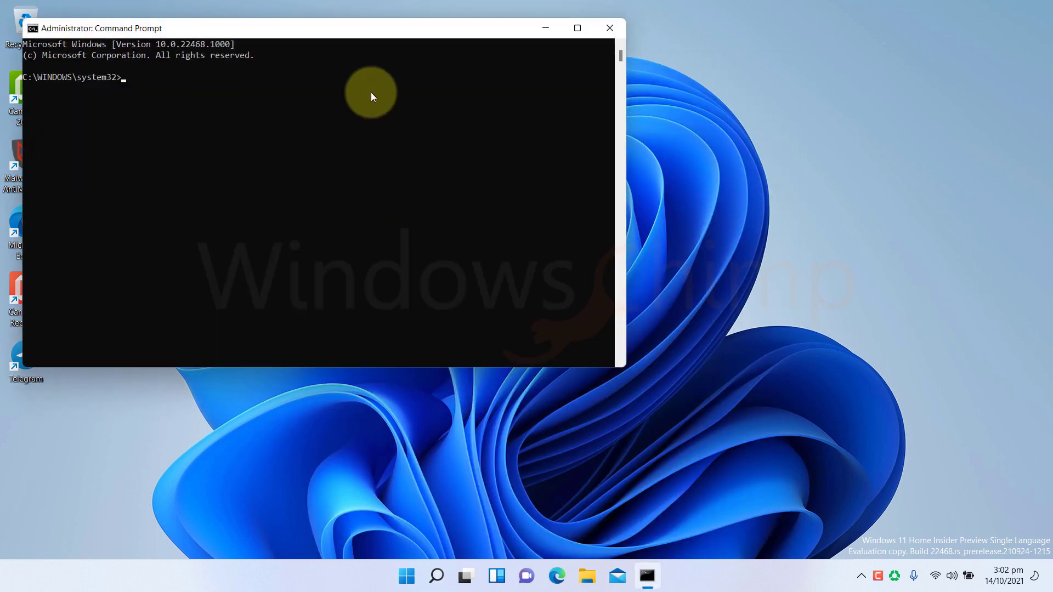
pyautogui.moveTo(316, 31); pyautogui.dragTo(577, 75)
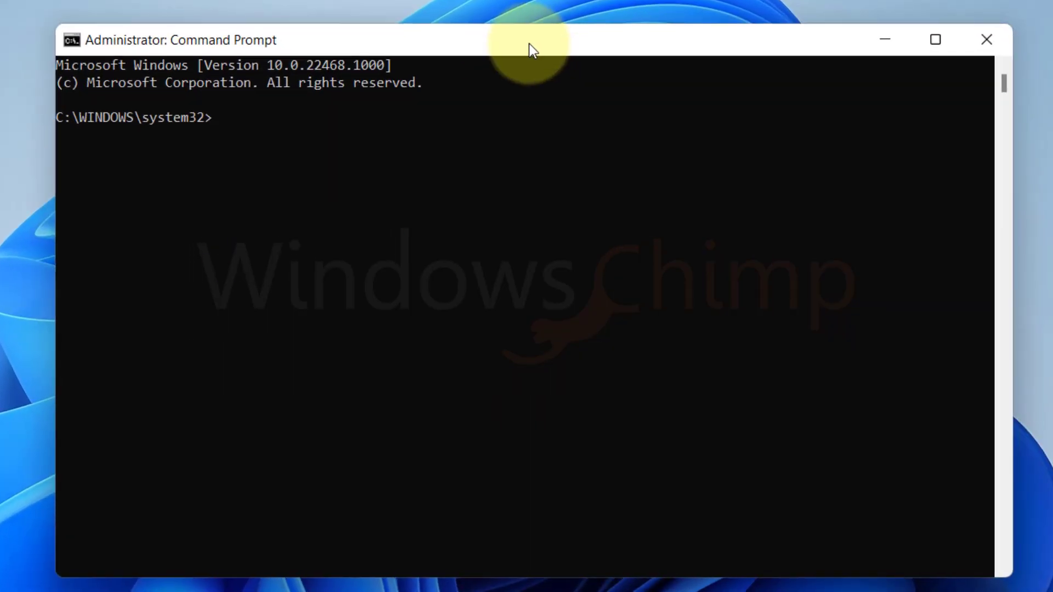
pyautogui.write('bcdedit /set {bootmgr} displaybootmenu yes')
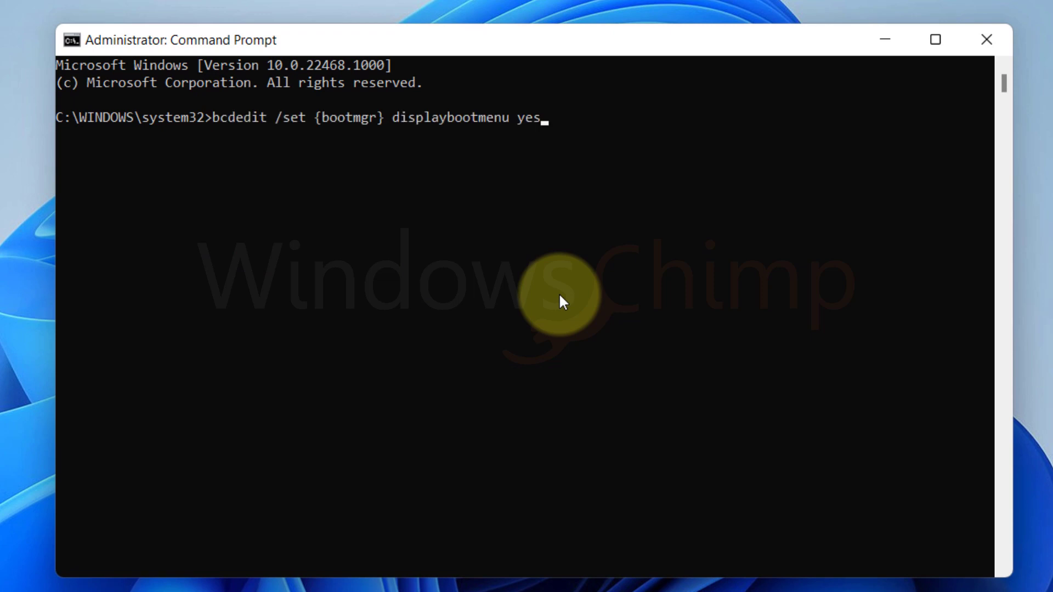
pyautogui.press('Return')
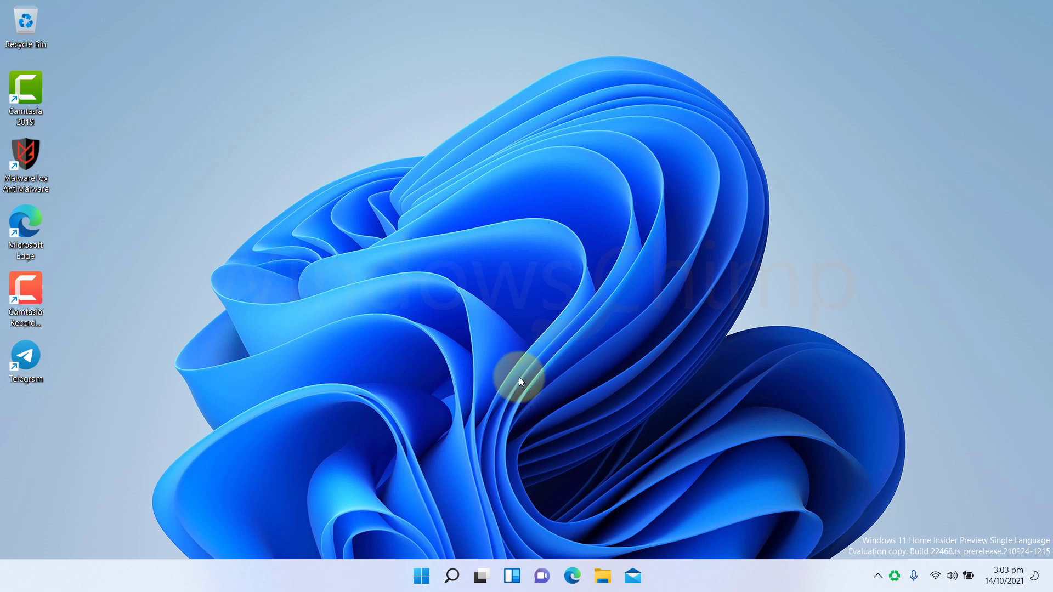
# Search for Control Panel, go to Hardware and Sound > Power Options > power-button settings, and unlock the greyed-out shutdown options.
pyautogui.click(426, 577)
pyautogui.write('control panel')
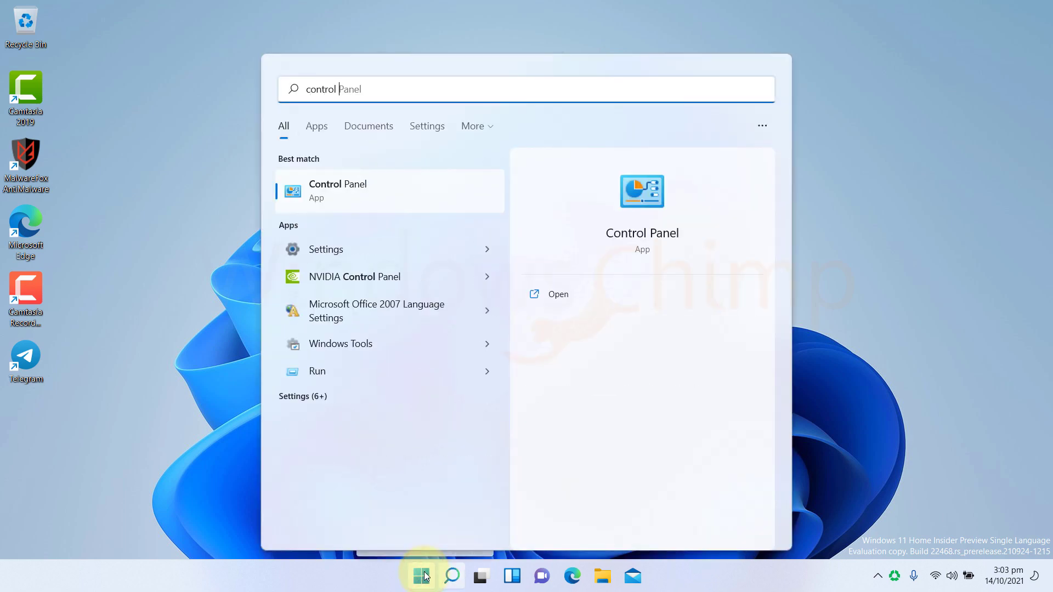
pyautogui.click(380, 179)
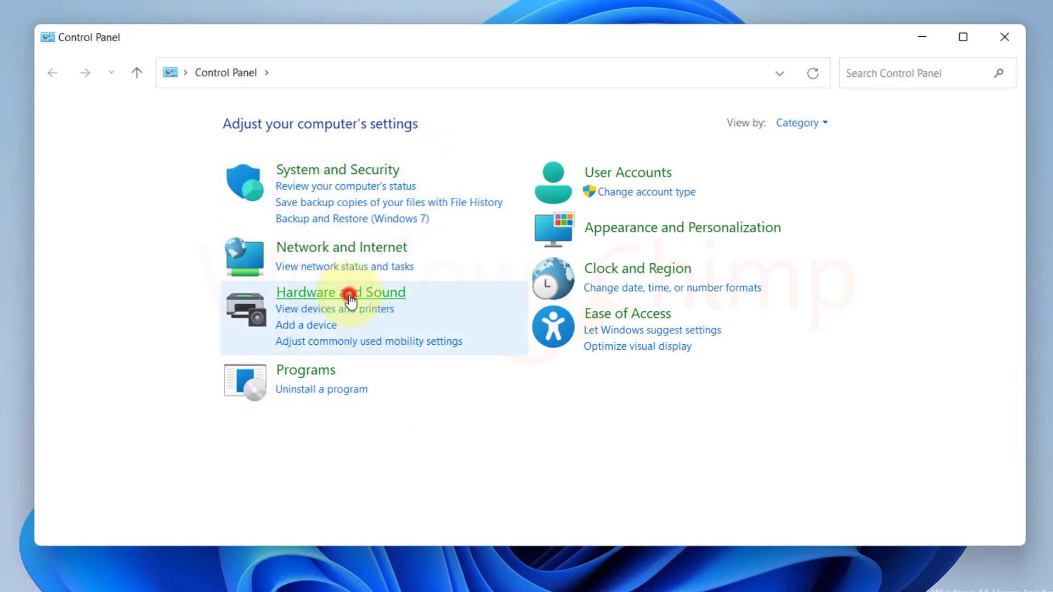
pyautogui.click(350, 293)
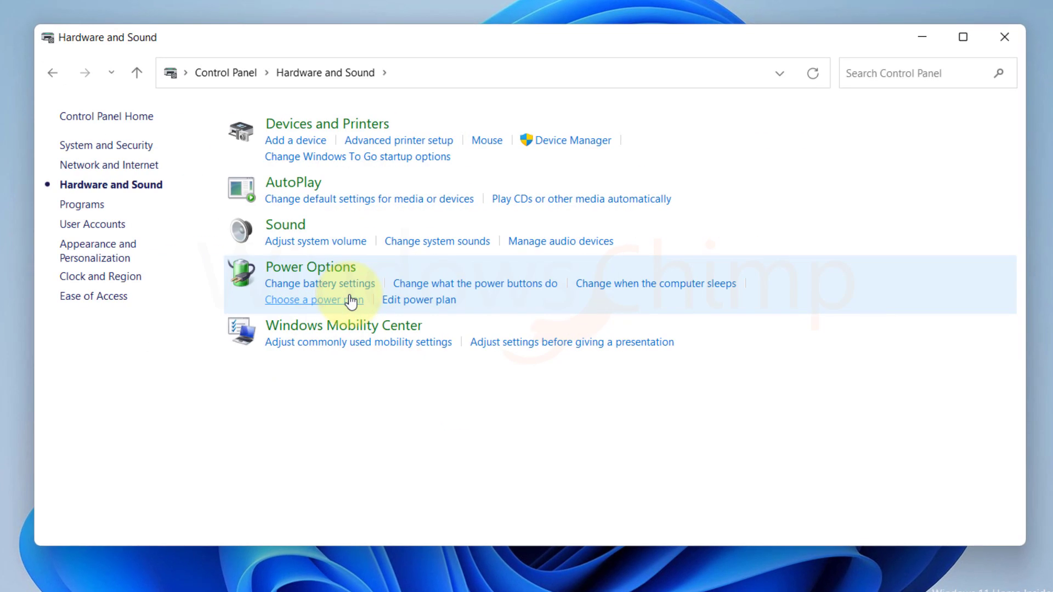
pyautogui.click(290, 269)
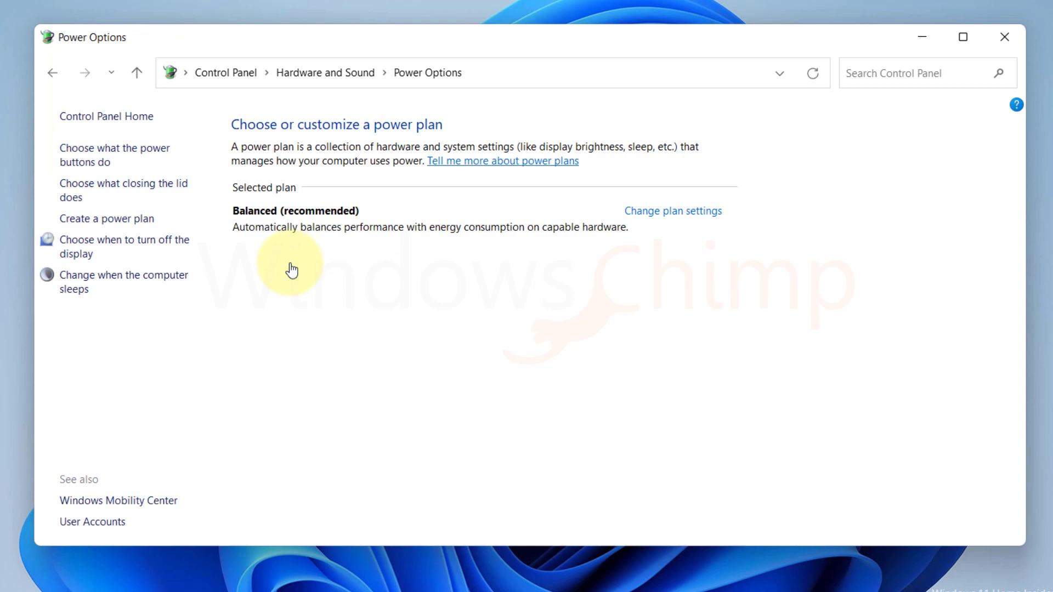
pyautogui.click(115, 158)
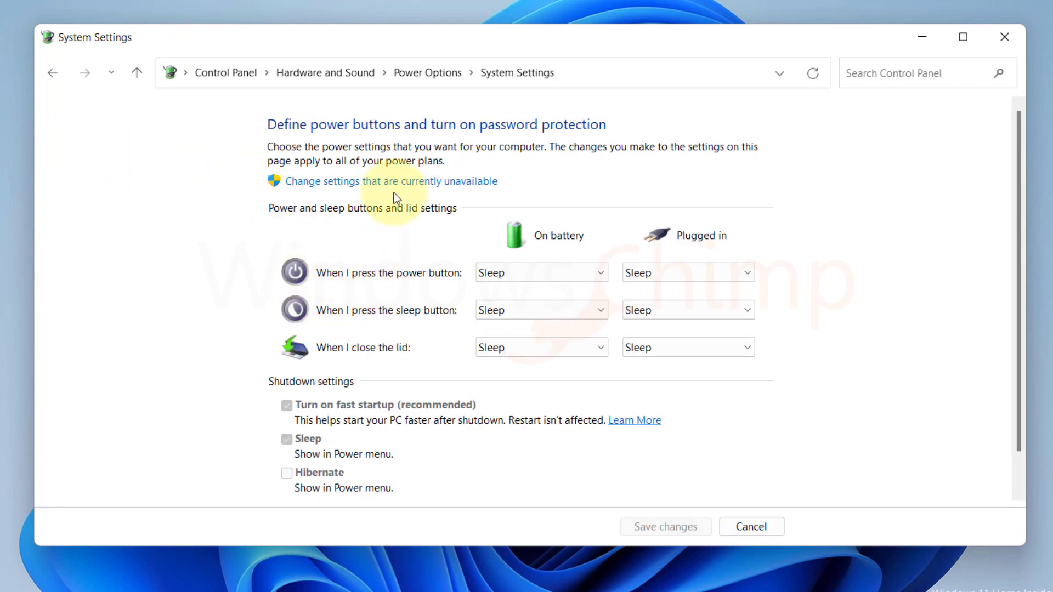
pyautogui.click(362, 182)
pyautogui.scroll(-1, 411, 318)
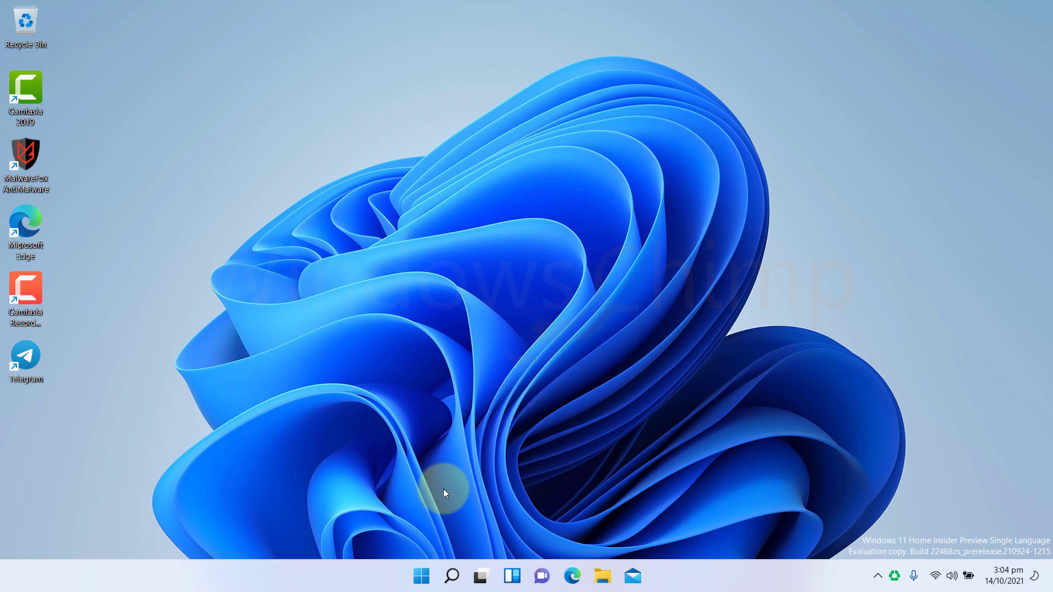
# Open Startup and Recovery from the advanced system settings.
pyautogui.click(423, 582)
pyautogui.write('view advanced system settings')
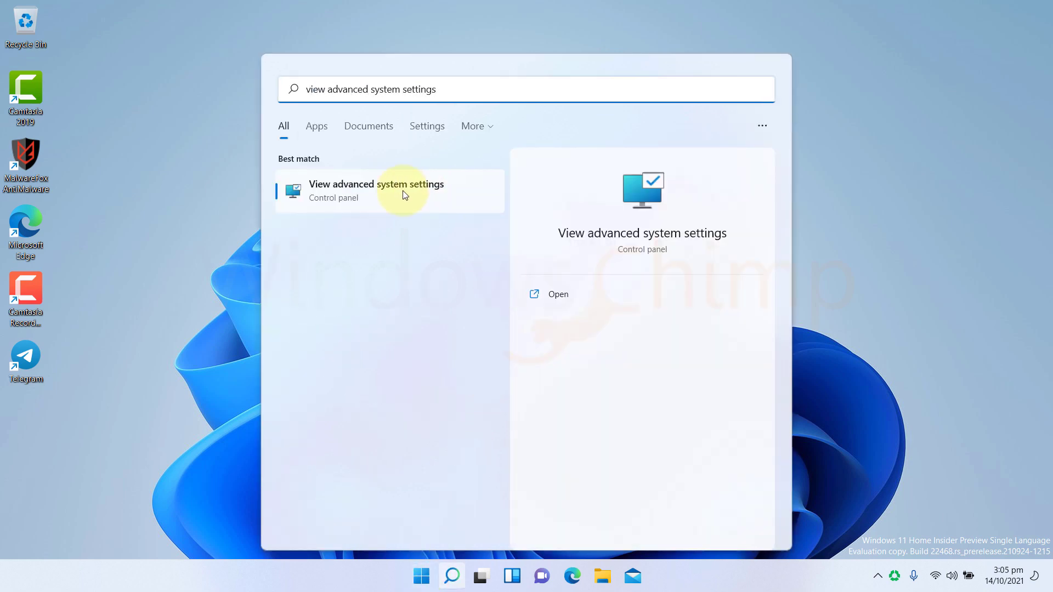
pyautogui.click(404, 195)
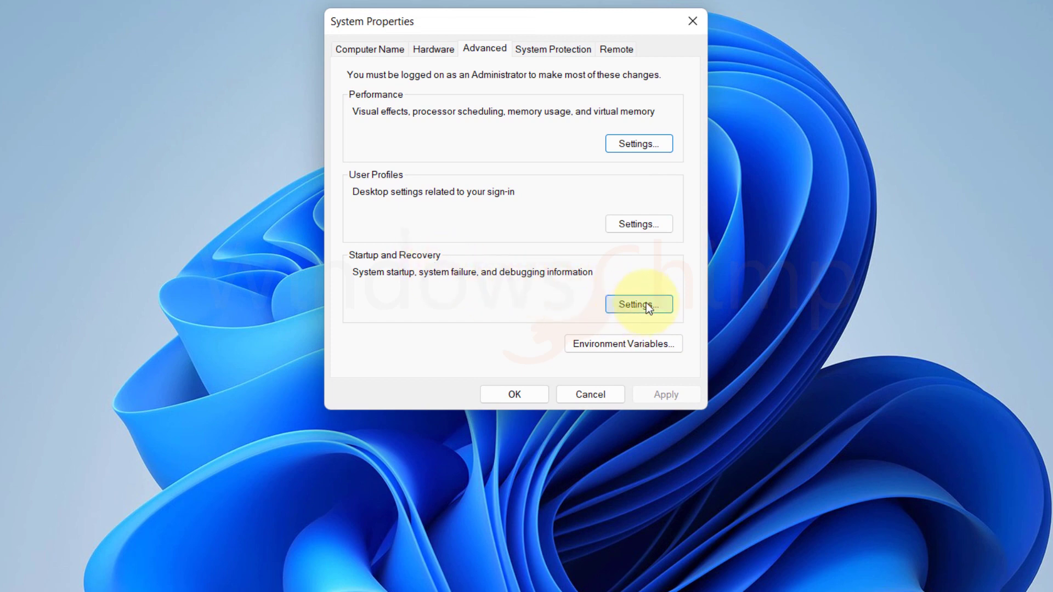
pyautogui.click(645, 299)
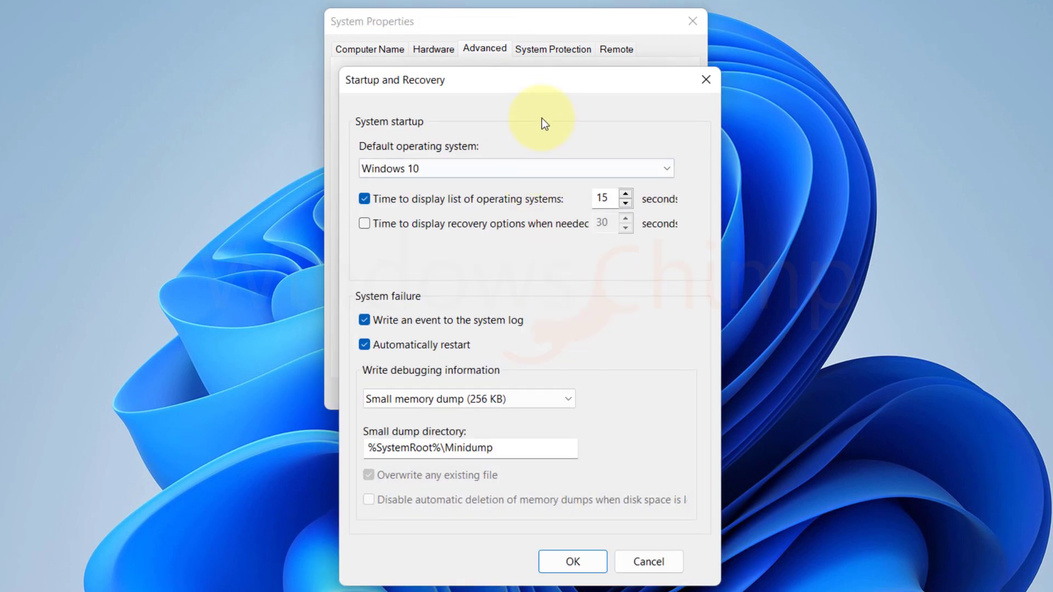
# Keep Windows 10 as the default OS, set the OS list time to 15 seconds, and confirm.
pyautogui.click(474, 169)
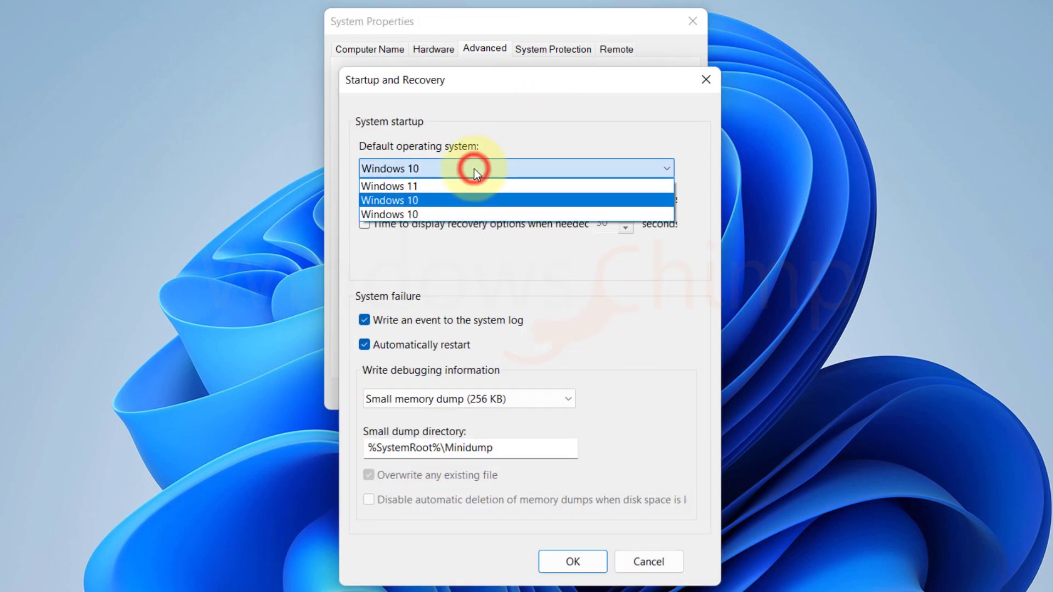
pyautogui.click(461, 200)
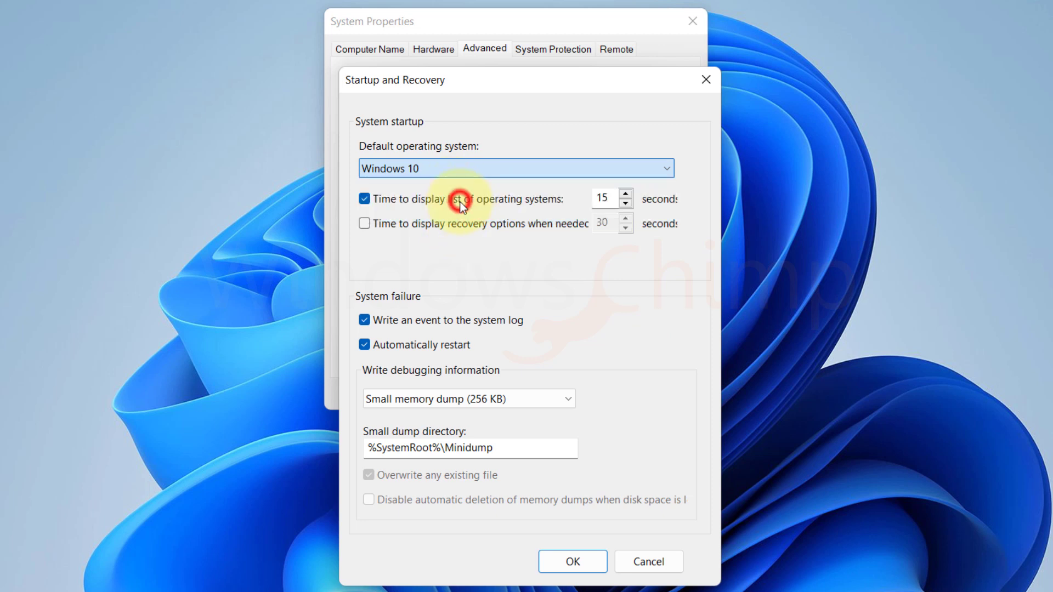
pyautogui.click(625, 204)
pyautogui.click(625, 194)
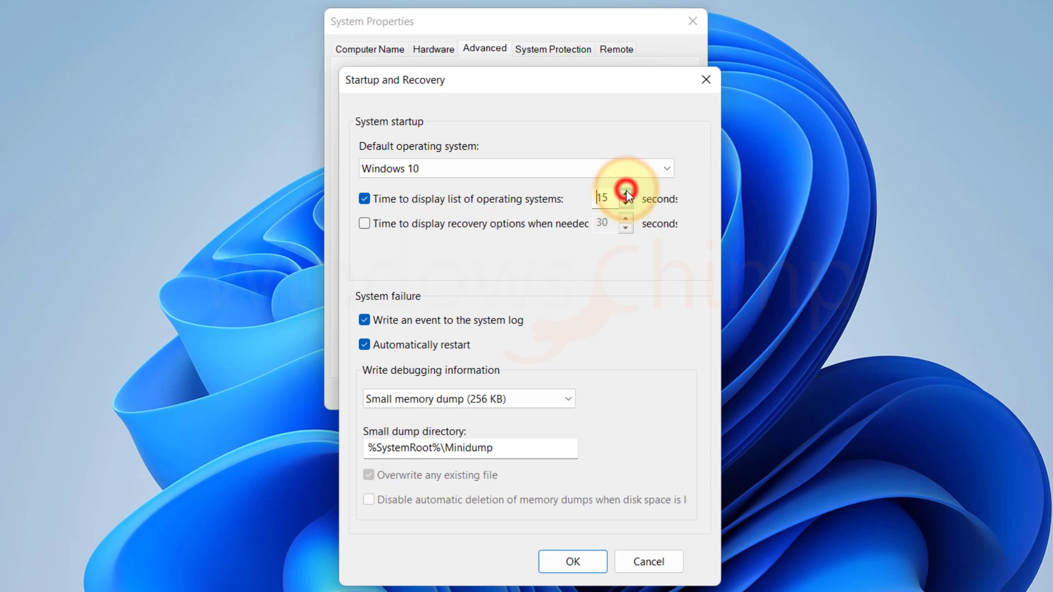
pyautogui.click(625, 194)
pyautogui.click(567, 558)
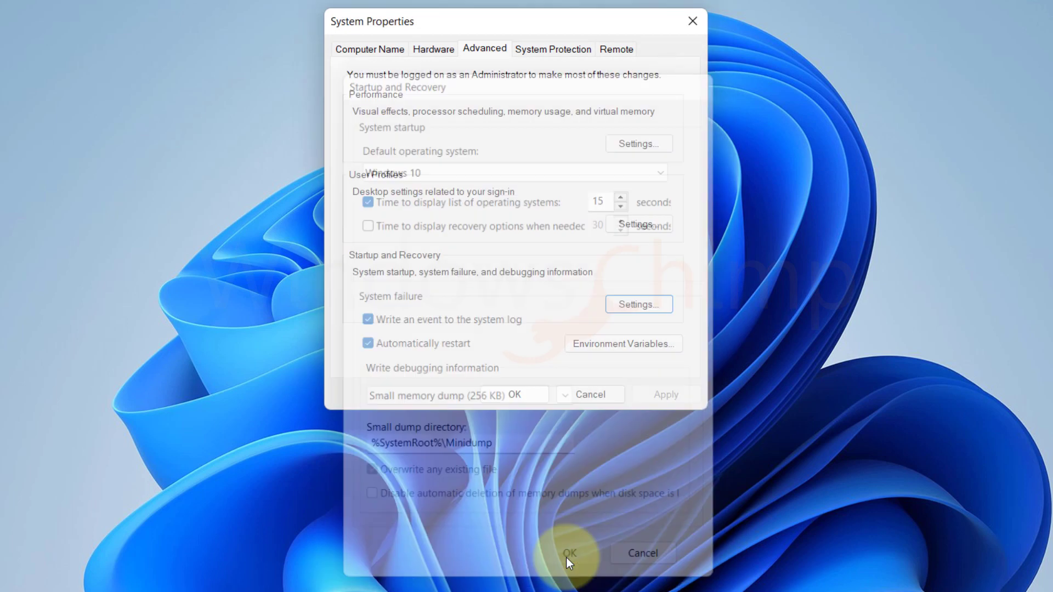